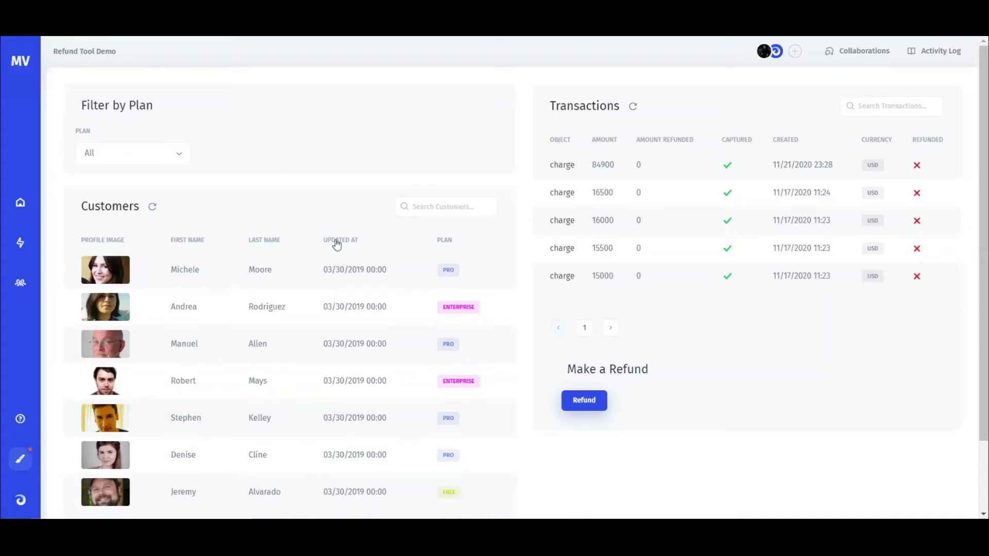
Clear the customer search and filter the customer list to the Pro plan.
left_click(453, 207)
type("mi")
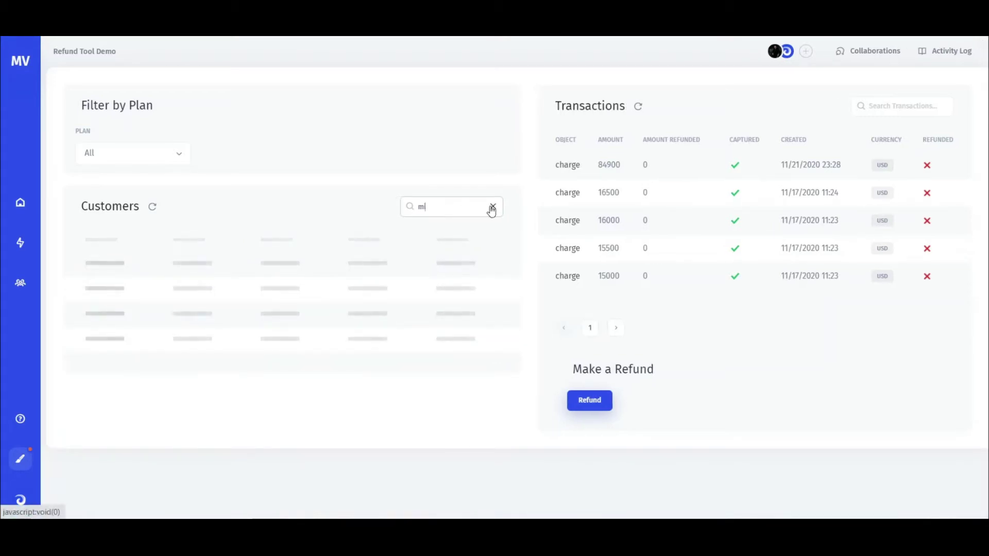
left_click(491, 207)
left_click(168, 154)
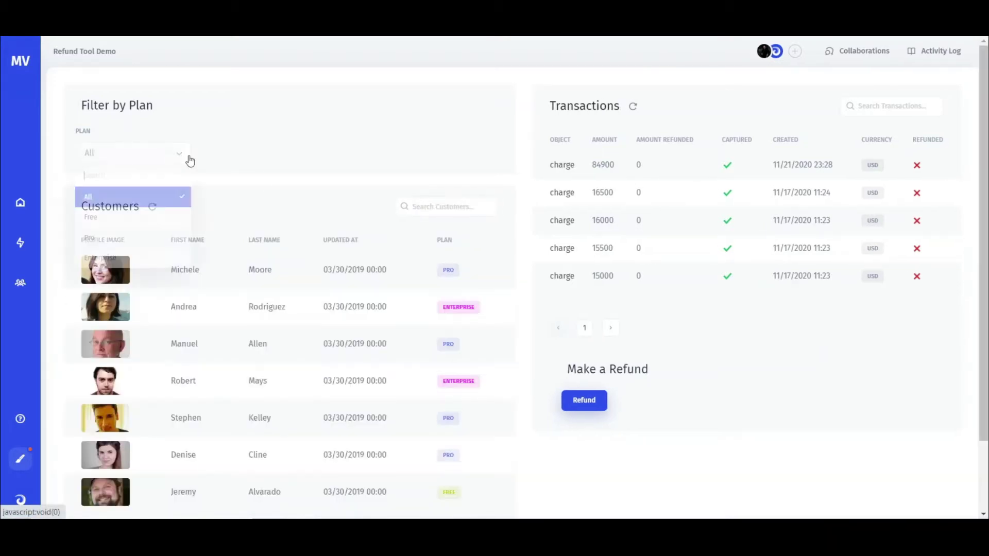
key("Return")
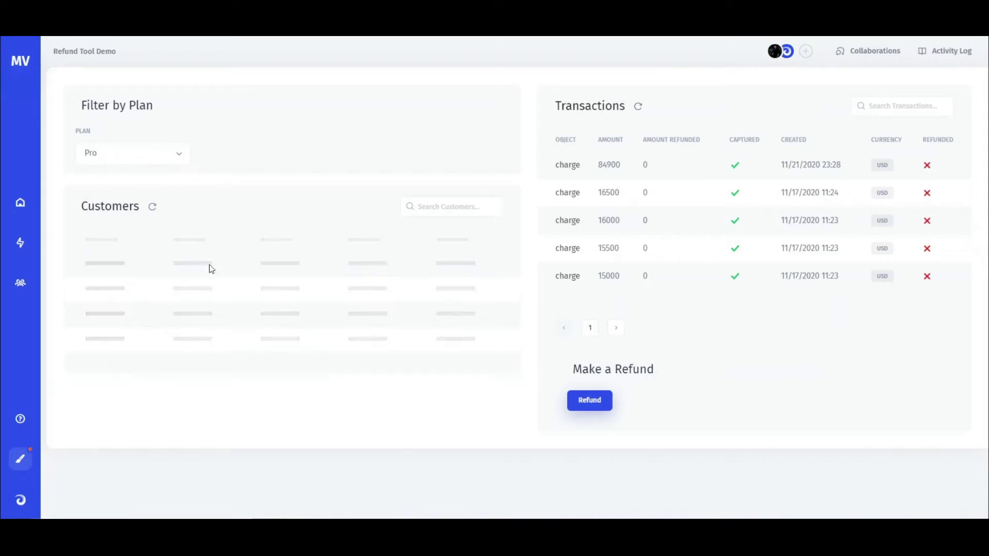
left_click(209, 269)
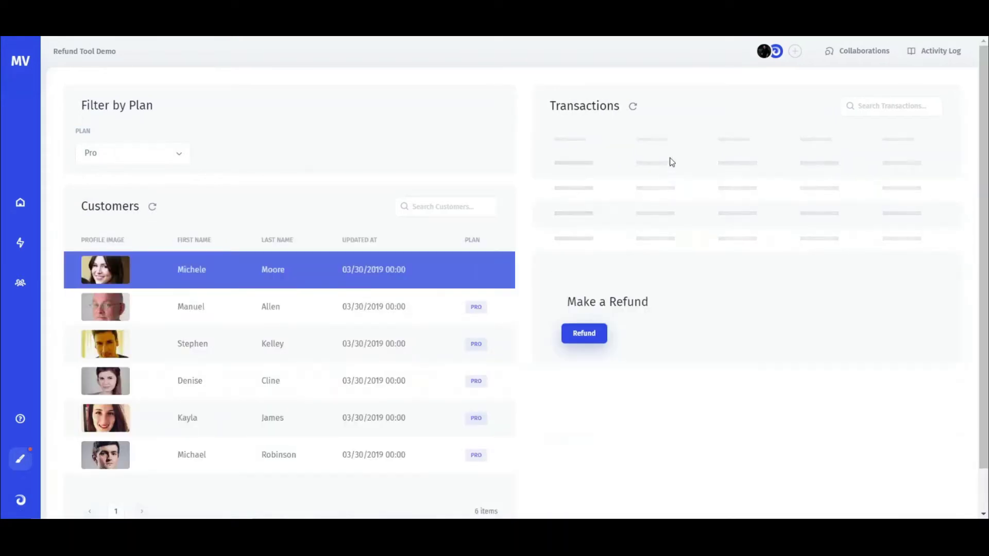
left_click(670, 164)
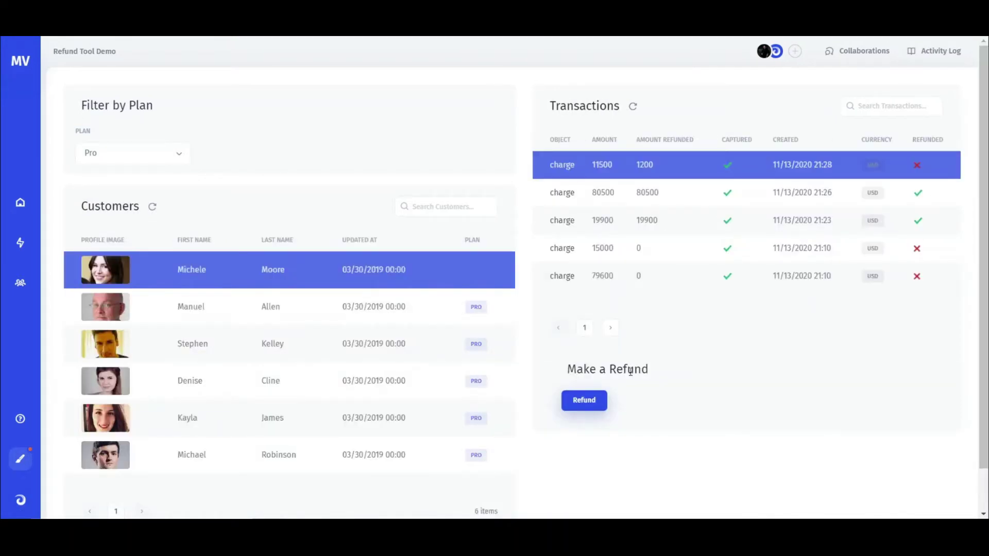
left_click(602, 401)
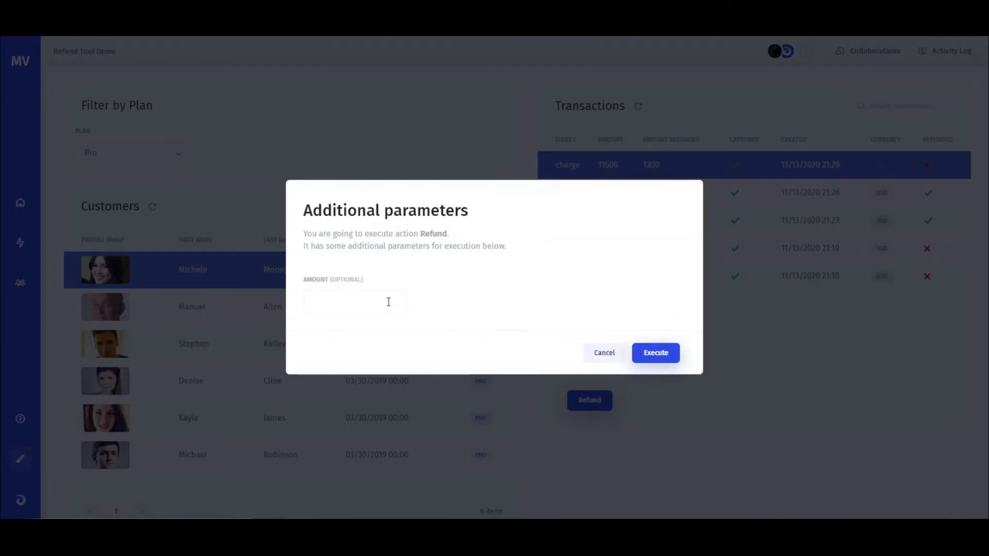
left_click(389, 301)
type("10000")
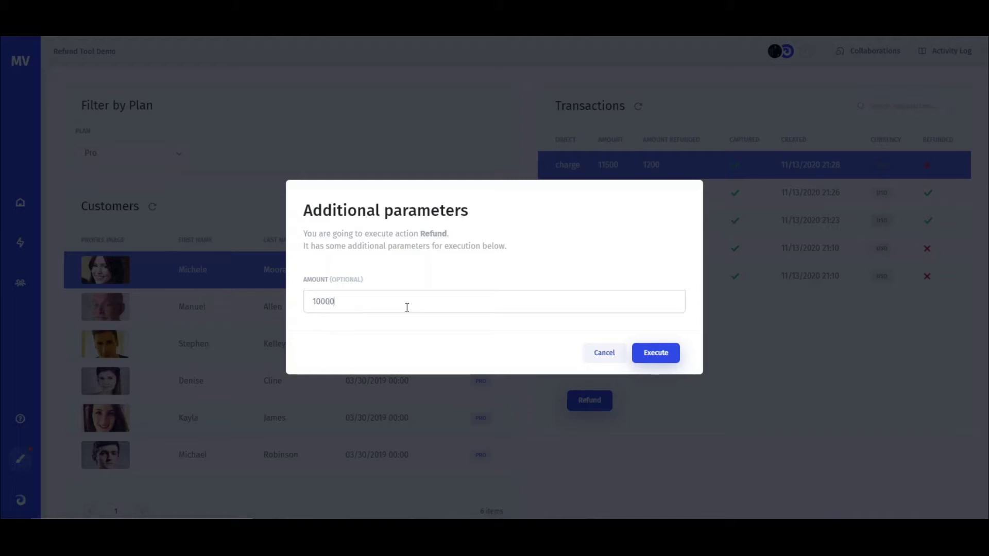
left_click(652, 352)
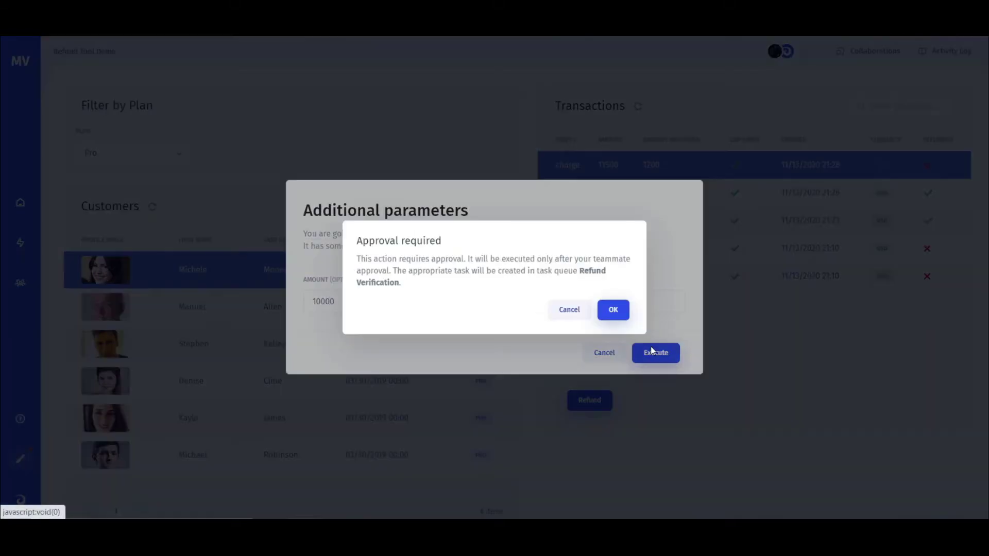
left_click(606, 312)
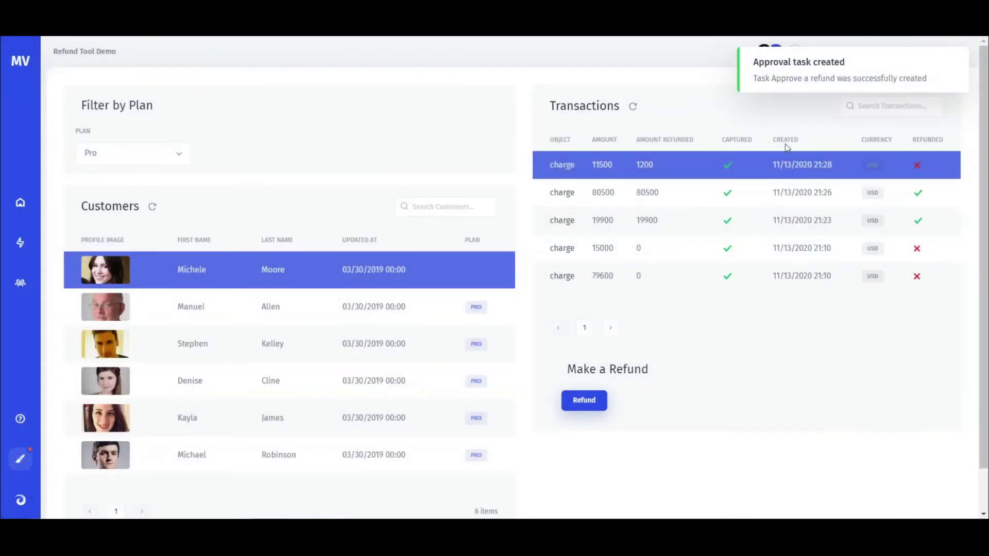
left_click(833, 53)
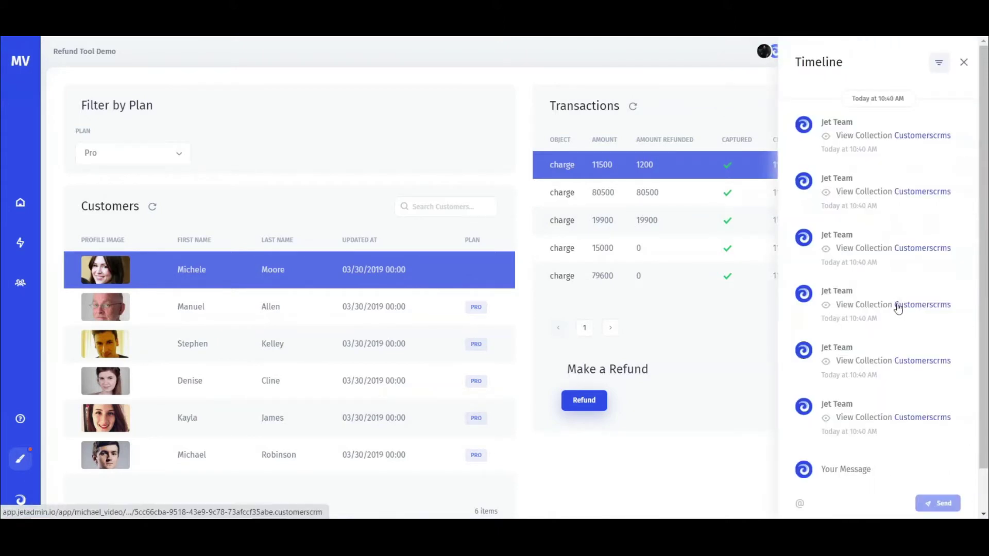
left_click(939, 62)
left_click(864, 152)
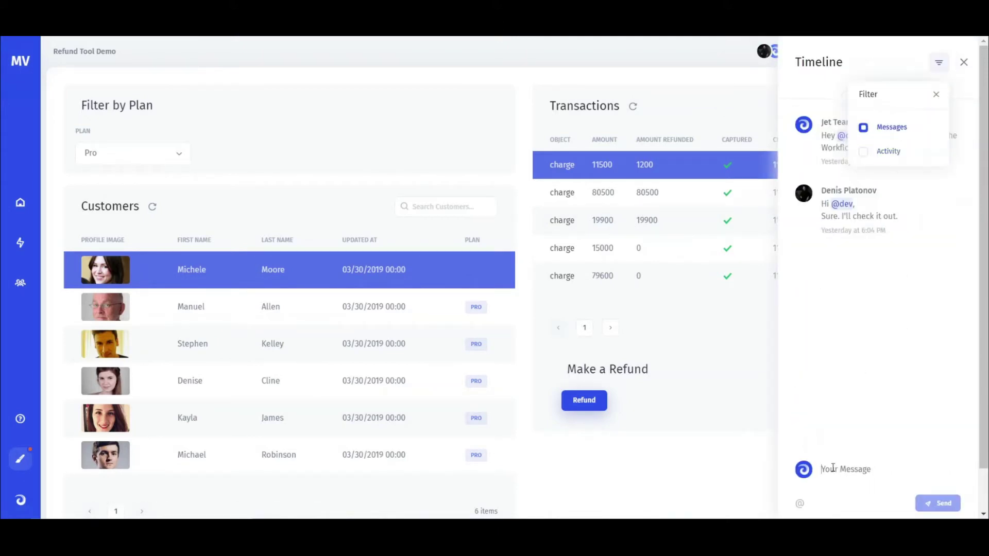
type("hey @")
left_click(841, 371)
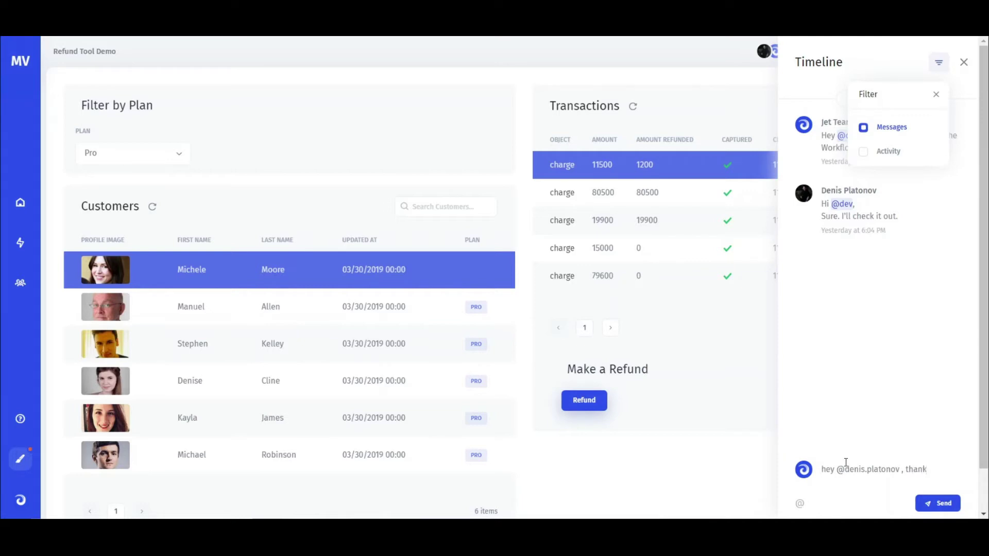
type("t")
left_click(928, 506)
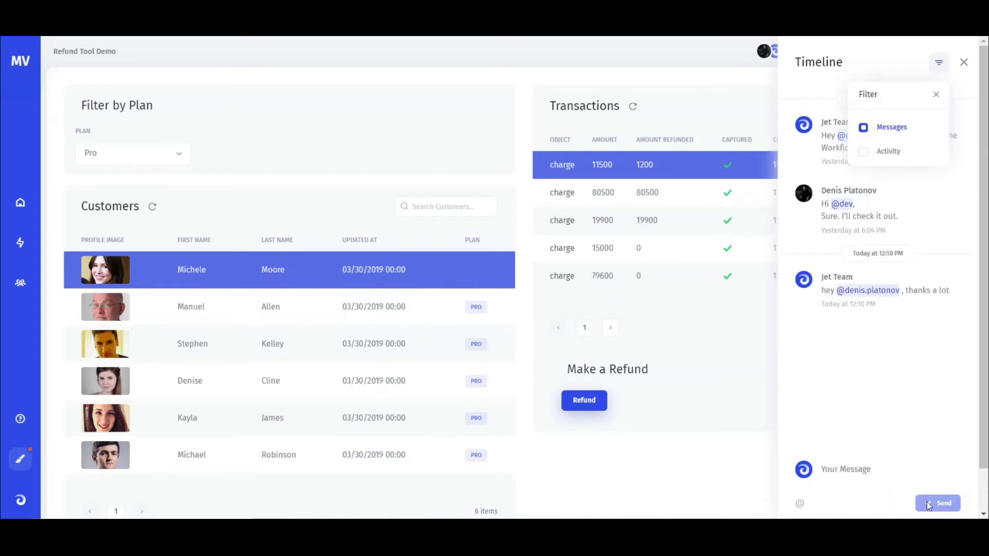
Close the timeline panel, then review and close the Activity Log.
left_click(937, 96)
left_click(964, 63)
left_click(938, 52)
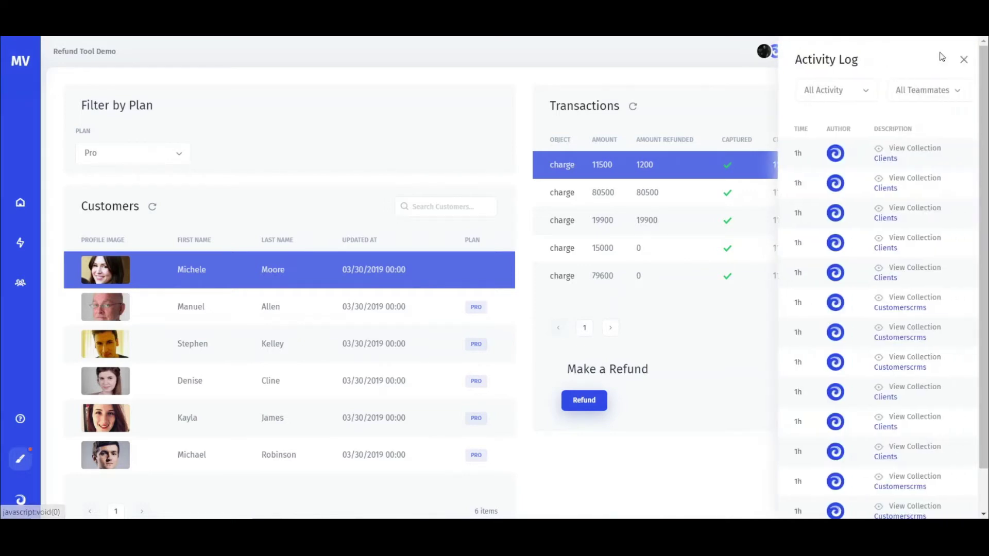
left_click(968, 61)
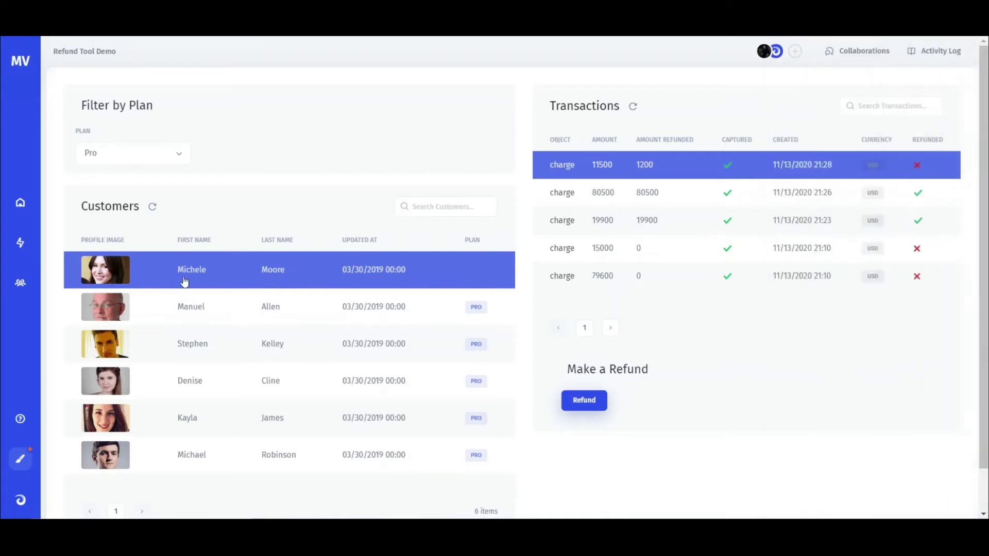
Approve the newest Refund Verification task after filtering teammates to Jet Team.
left_click(17, 282)
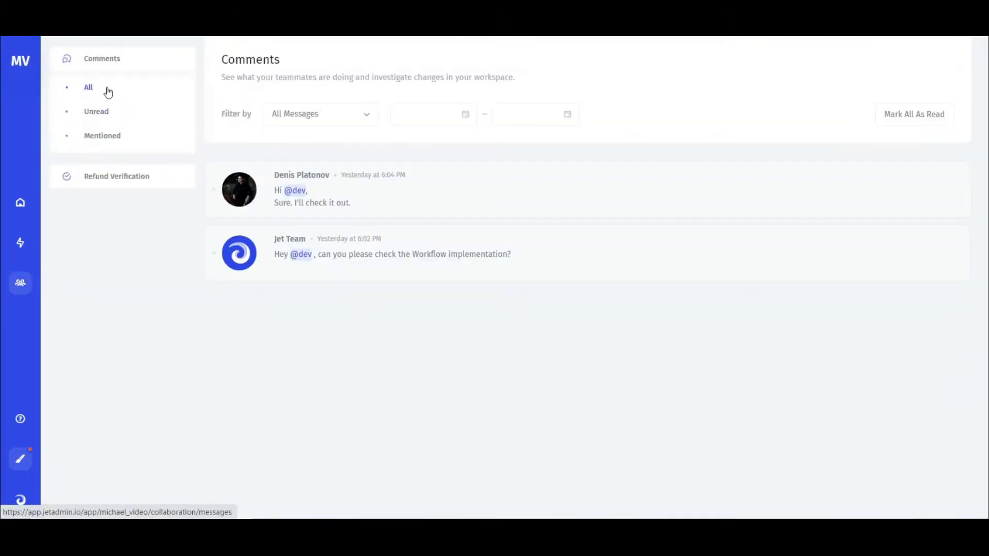
left_click(106, 176)
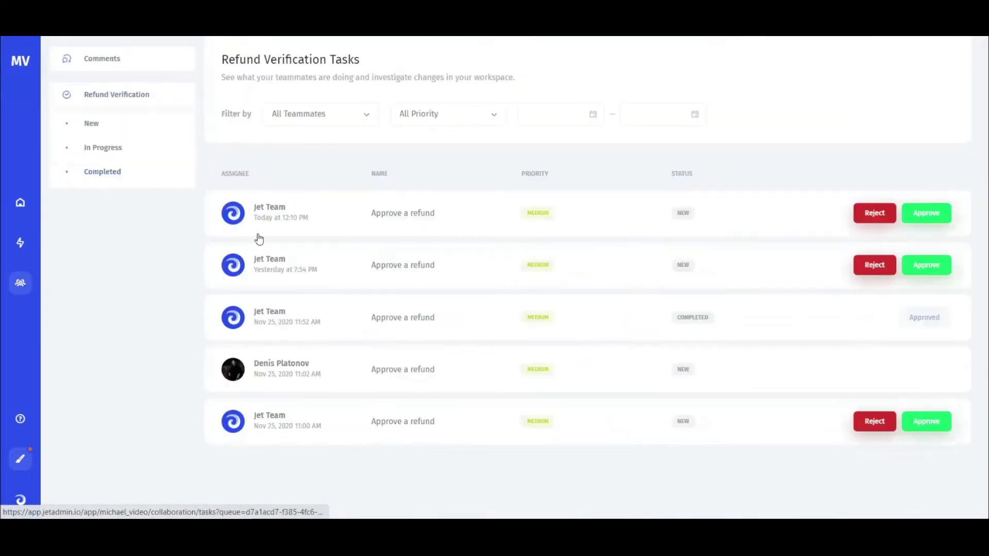
left_click(365, 123)
left_click(341, 178)
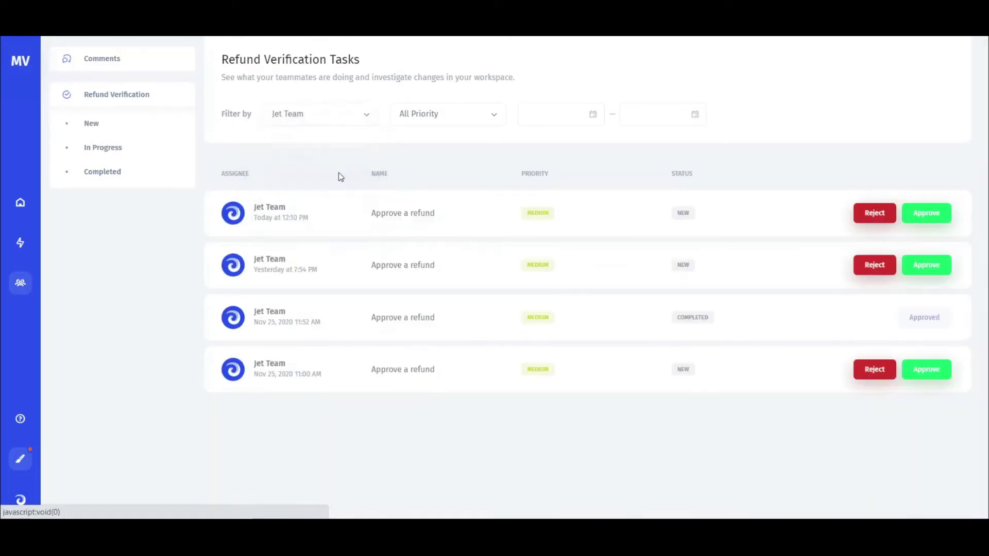
left_click(920, 216)
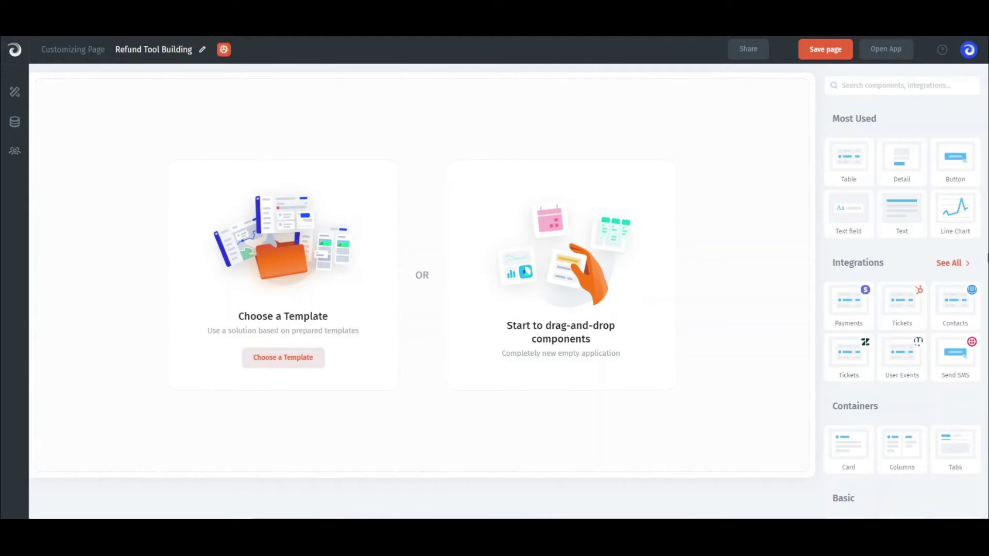
Place two side-by-side Card containers, add a Customers table to the left card, and show its data source.
left_click_drag(842, 435, 267, 132)
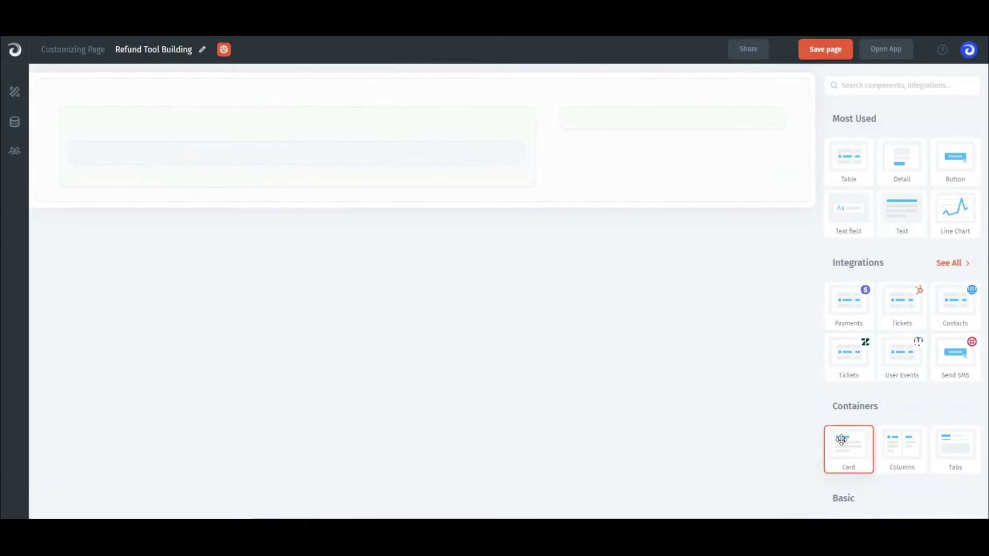
left_click_drag(848, 448, 658, 147)
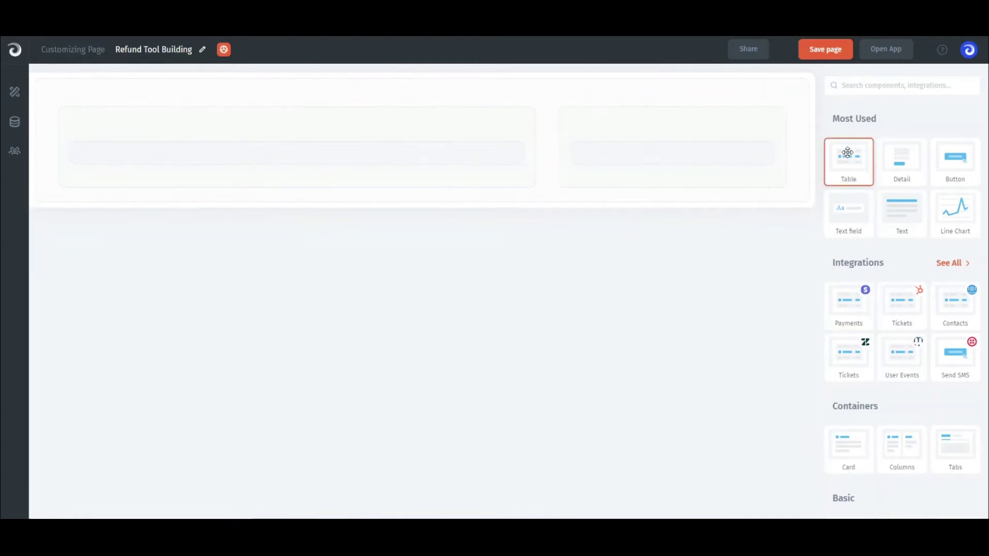
left_click_drag(848, 159, 277, 165)
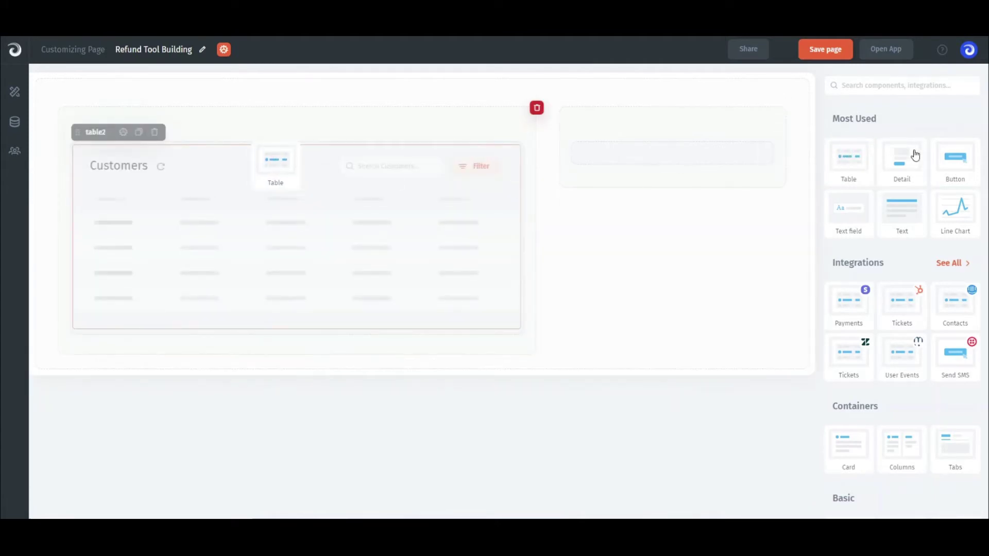
left_click(912, 155)
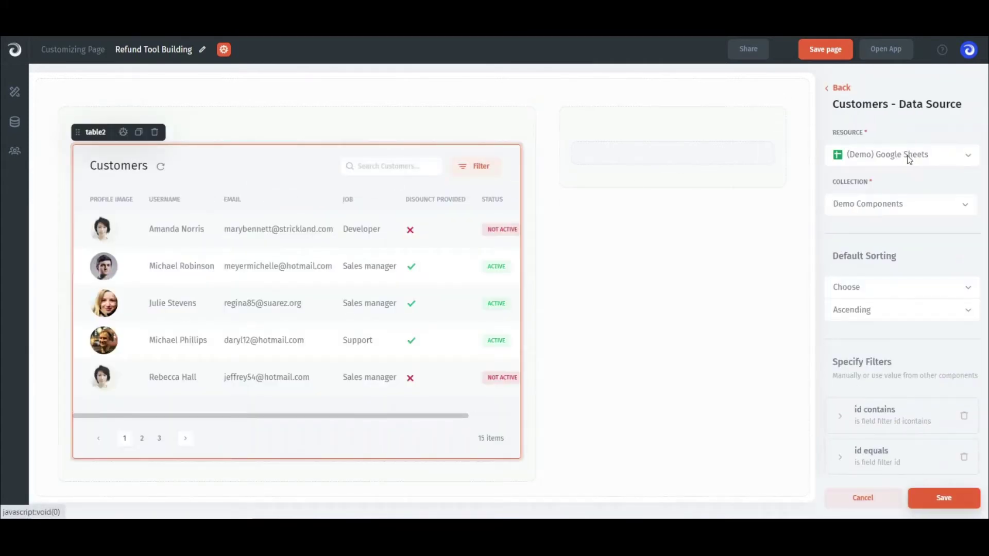
Point the Customers table's data source to the PostgreSQL marketingcustomers collection and save.
left_click(909, 158)
left_click(865, 201)
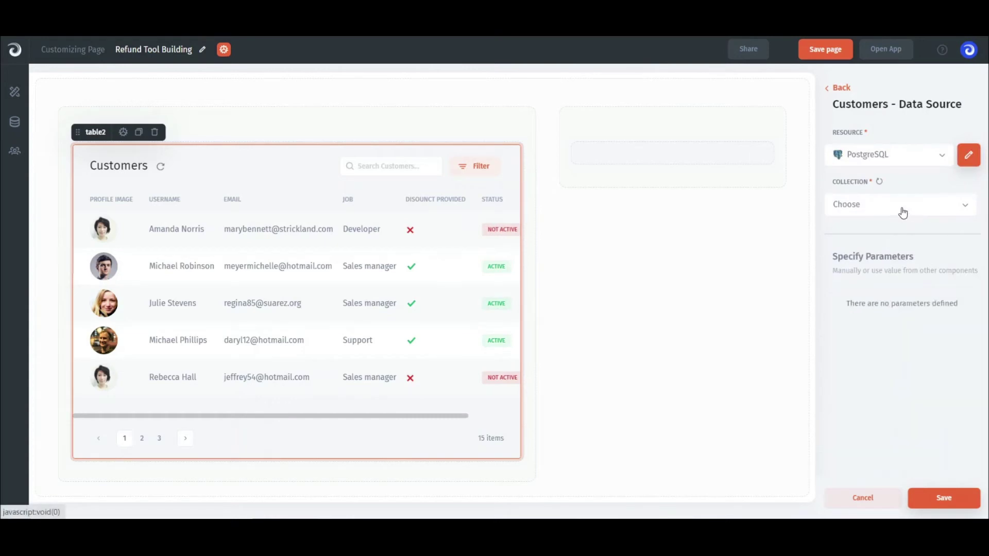
left_click(901, 207)
type("cust")
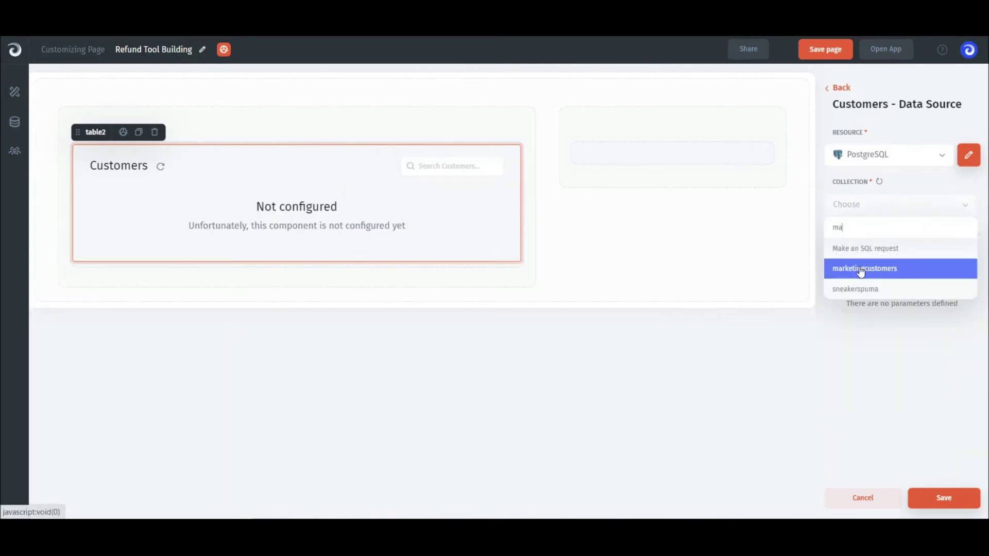
left_click(858, 267)
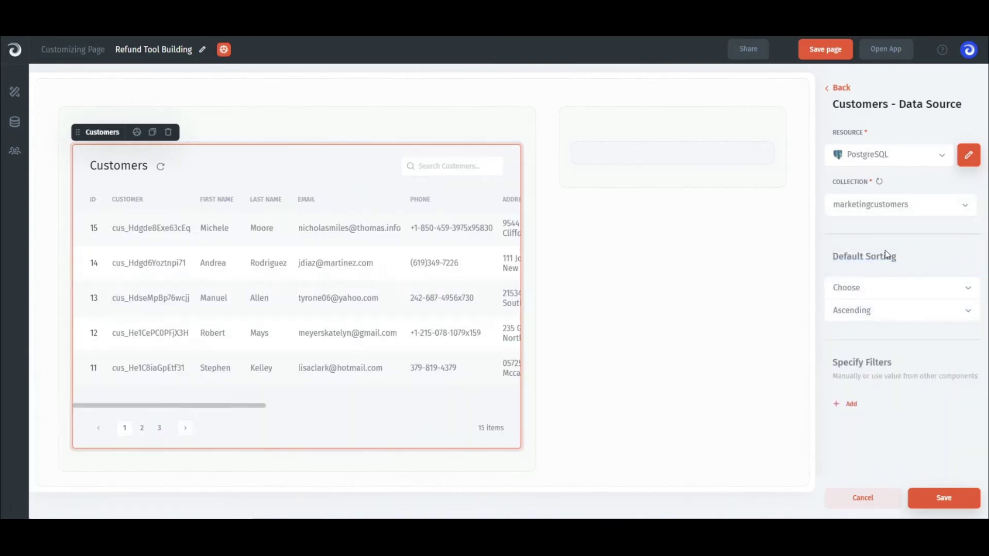
left_click(942, 500)
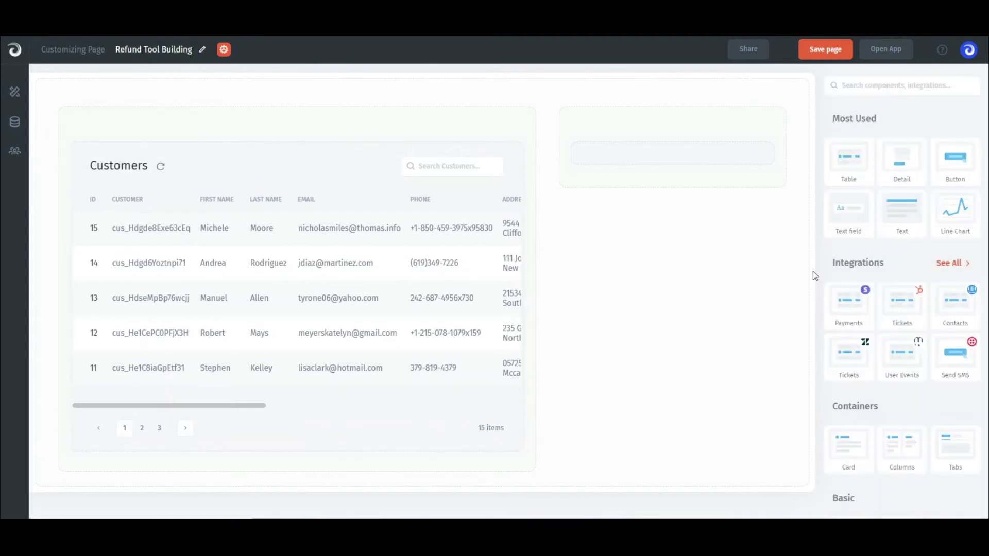
Add a table to the right card using (Demo) Stripe Payments as its data source.
left_click_drag(849, 159, 701, 168)
left_click_drag(636, 147, 624, 132)
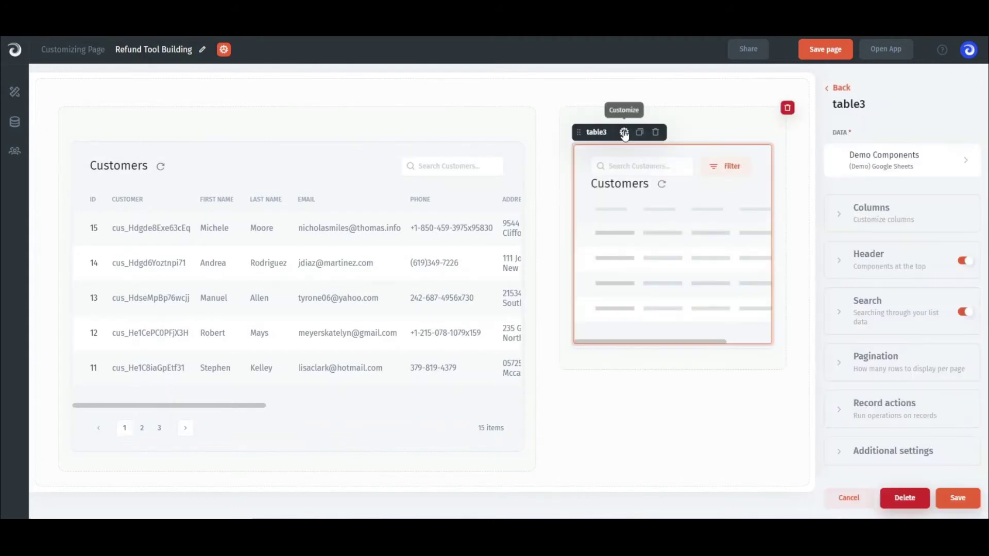
left_click(882, 156)
left_click(881, 155)
scroll(862, 324, "down", 3)
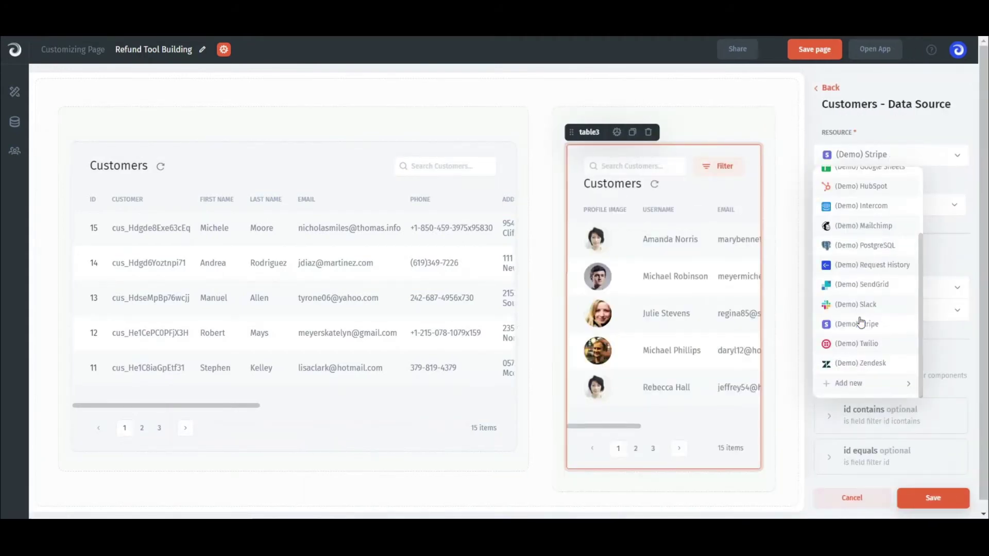
left_click(862, 325)
left_click(892, 205)
scroll(857, 286, "down", 3)
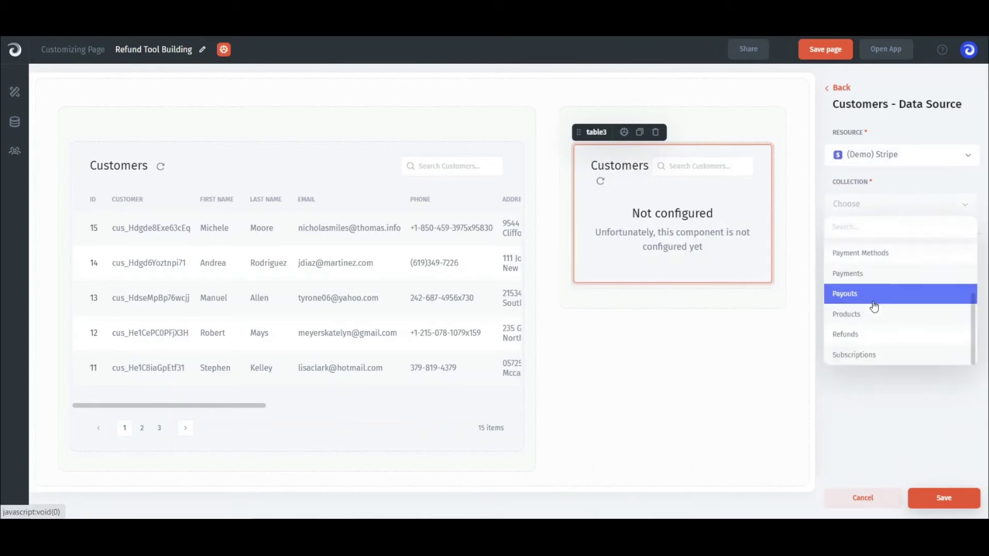
left_click(869, 273)
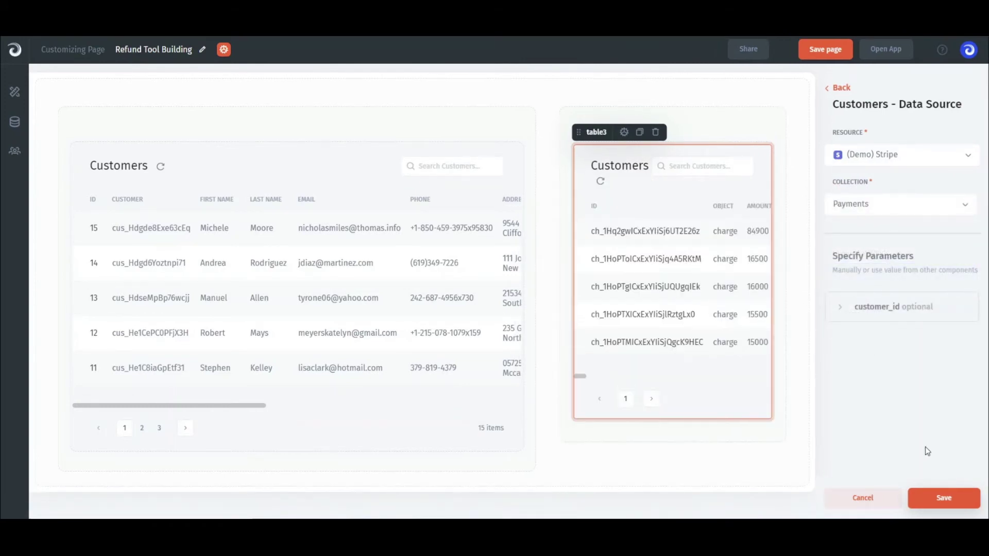
left_click(938, 495)
Retitle the new table's header to Transactions and save its settings.
left_click(870, 272)
triple_click(889, 323)
key("BackSpace")
type("Transactions")
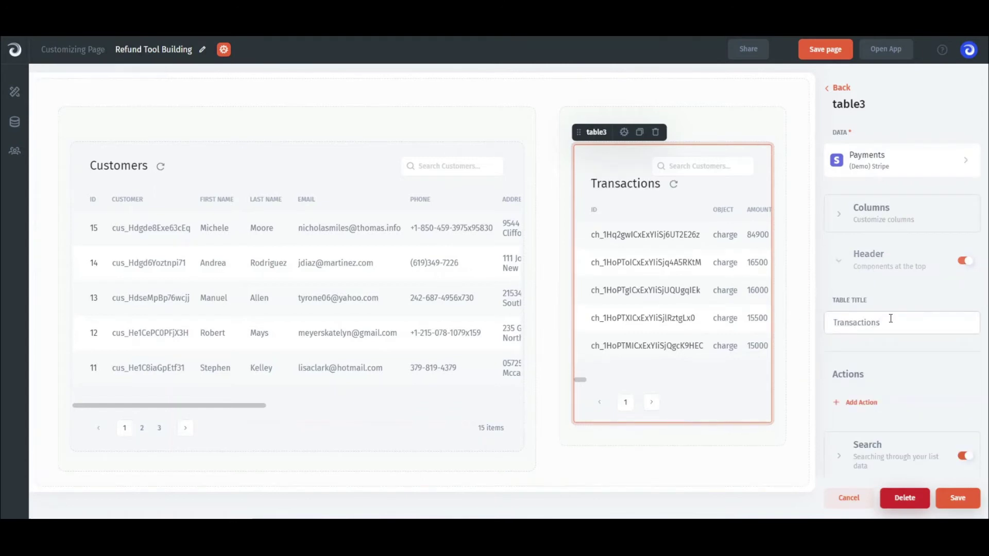
left_click(957, 498)
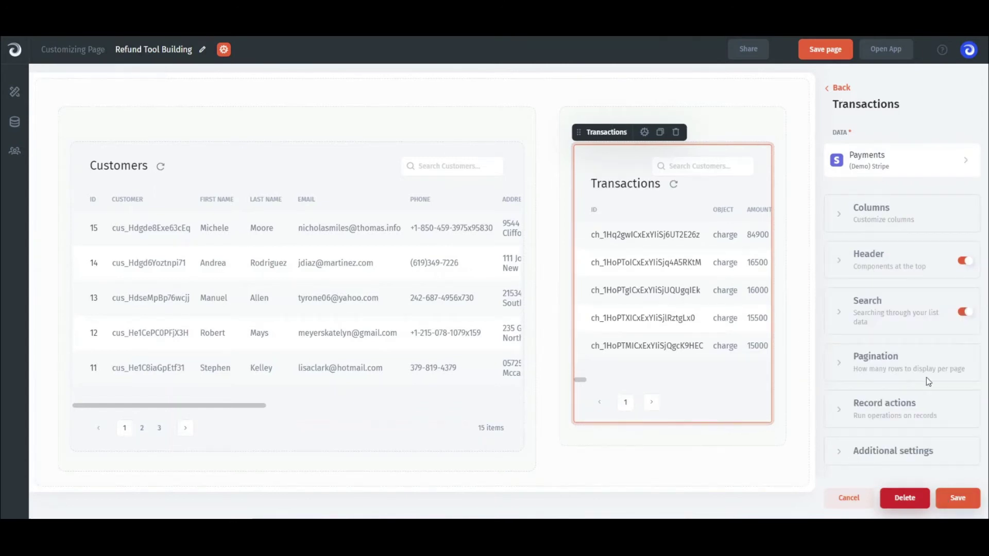
Bind the Transactions customer_id parameter to elements.Customers clicked row customer and save.
left_click(903, 171)
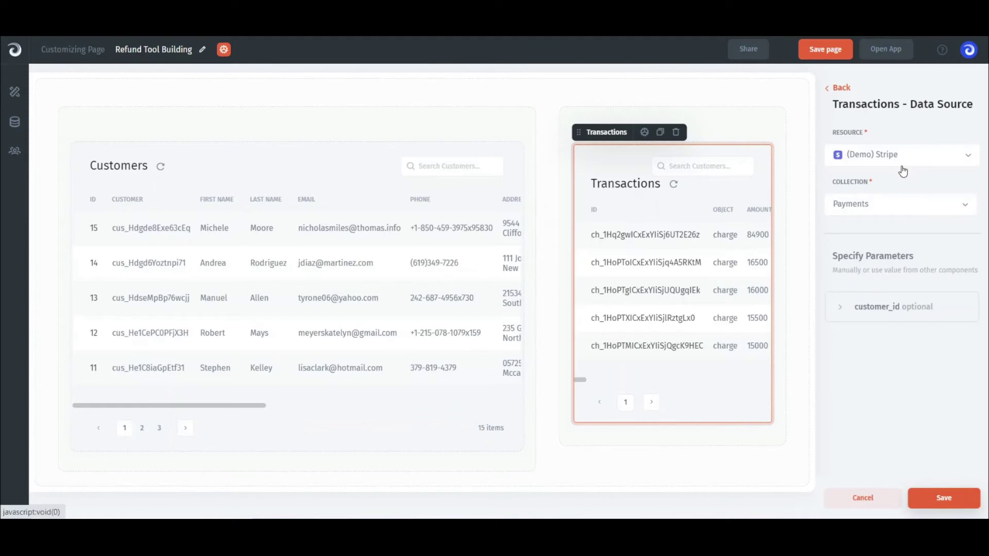
left_click(895, 310)
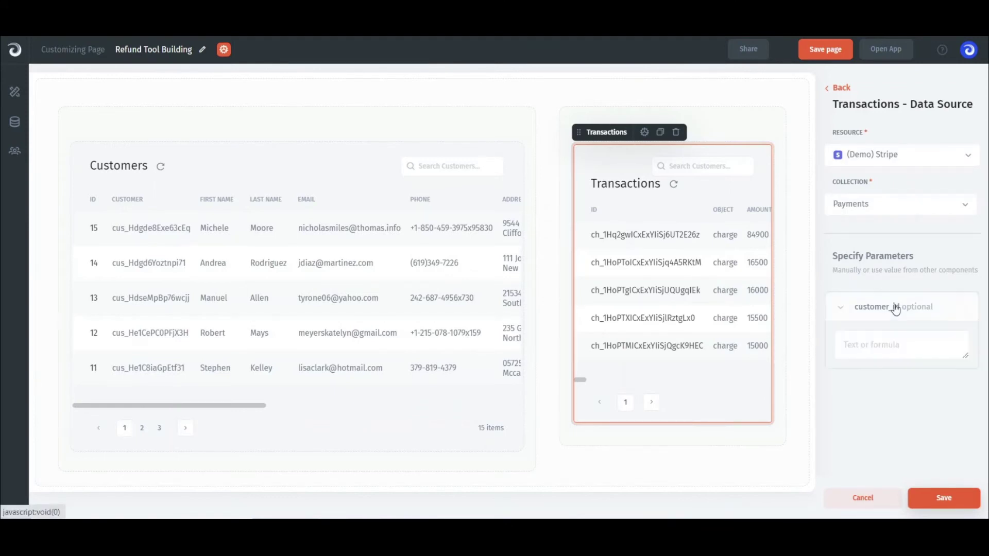
left_click(881, 345)
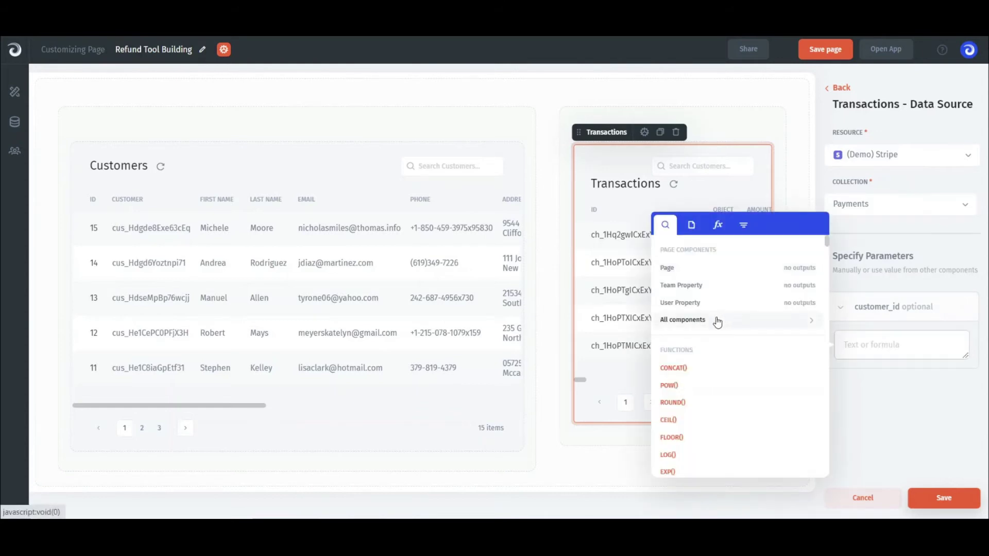
left_click(717, 322)
left_click(701, 330)
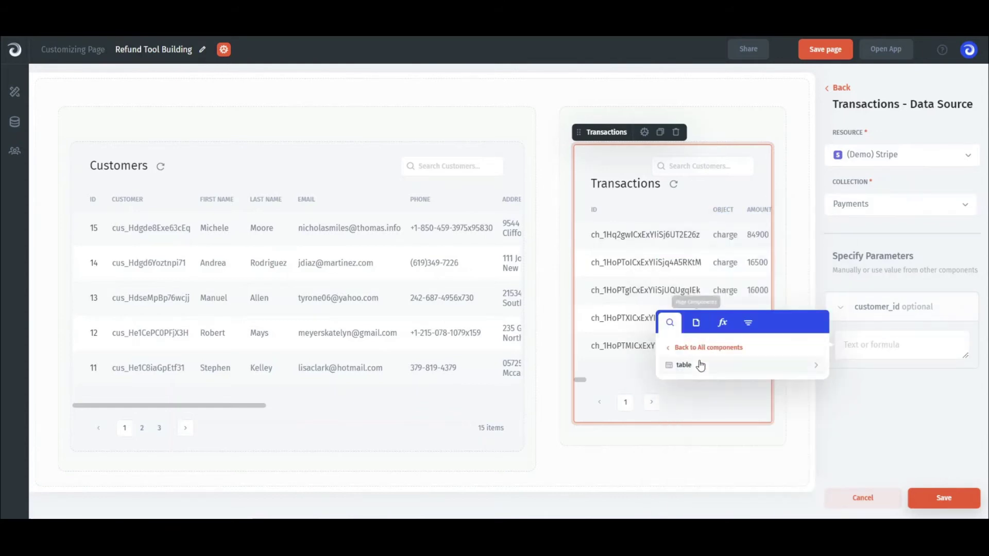
left_click(700, 366)
left_click(697, 357)
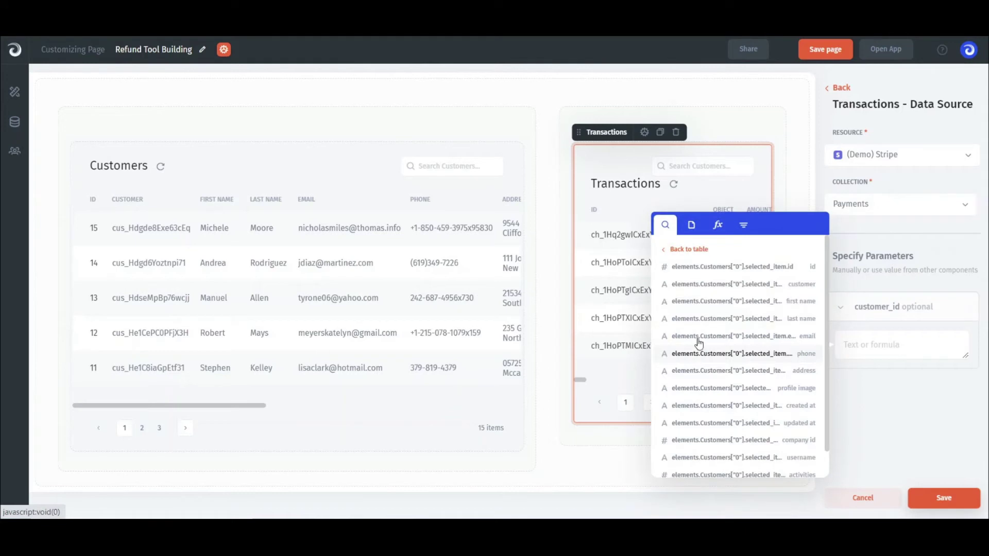
left_click(709, 293)
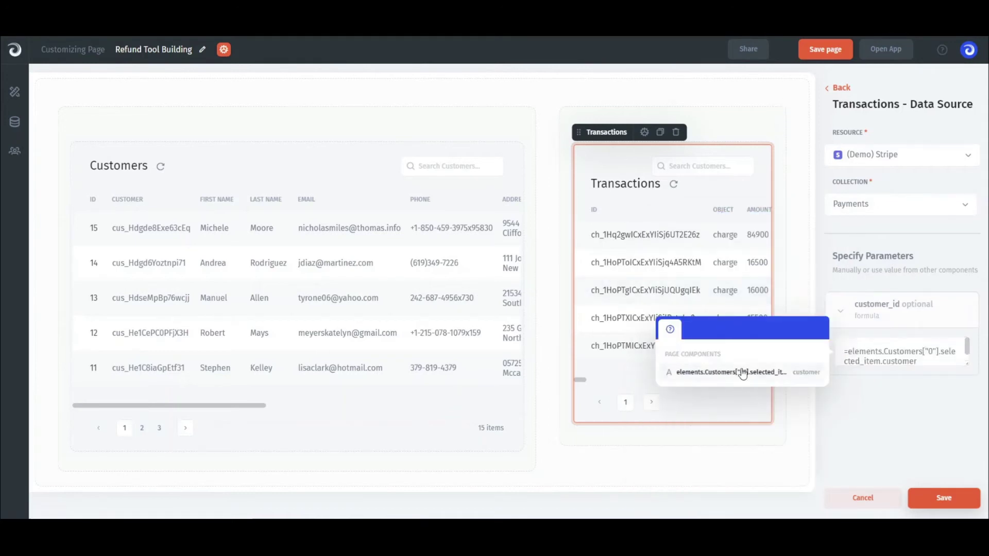
left_click(935, 500)
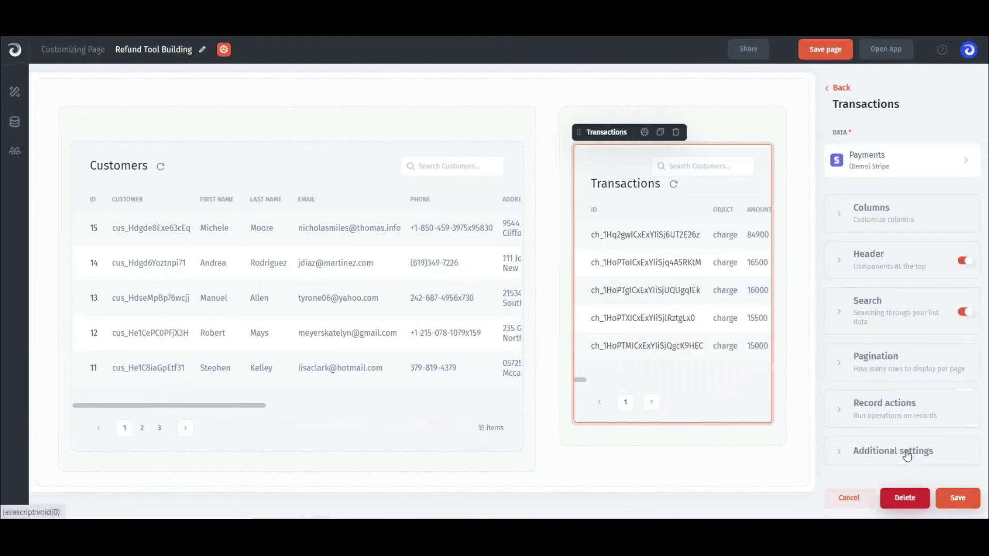
left_click(956, 499)
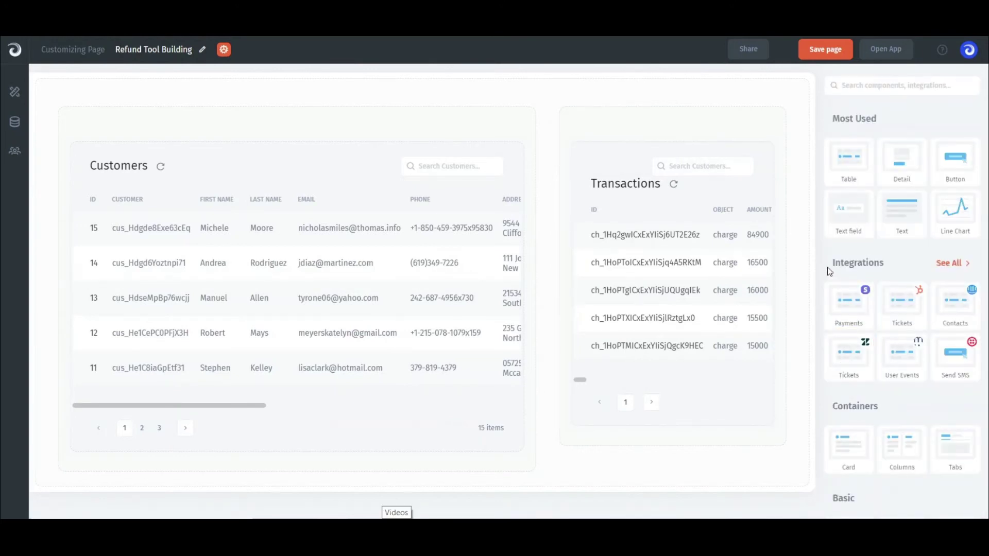
scroll(846, 325, "down", 5)
scroll(846, 332, "down", 5)
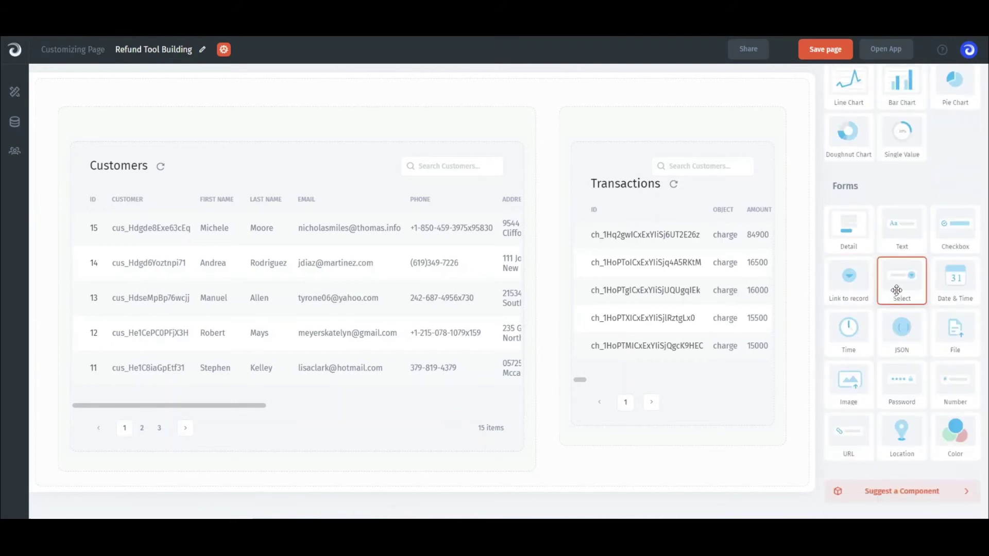
Add a Plan select above Customers with static options All, Enterprise, Pro and Free.
left_click_drag(899, 282, 265, 127)
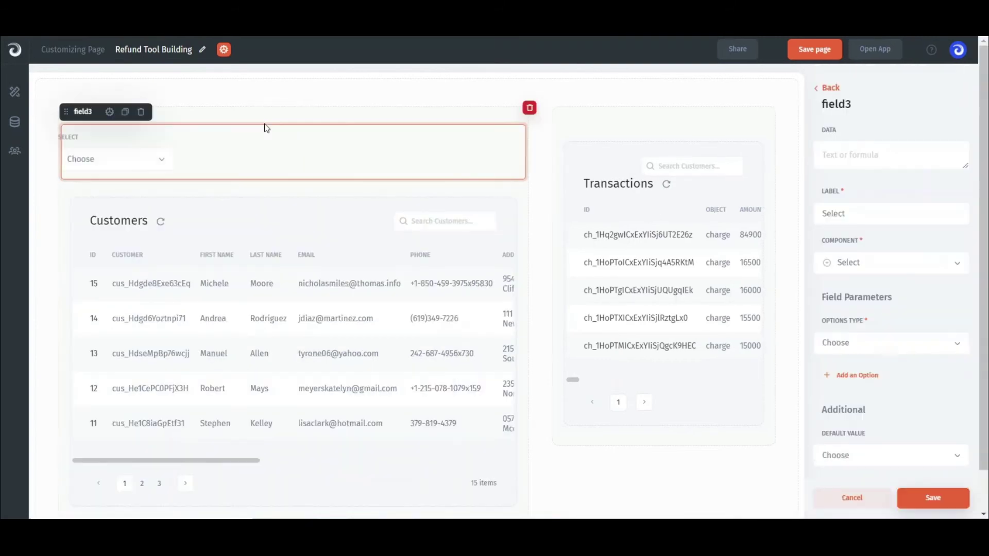
type("Plan")
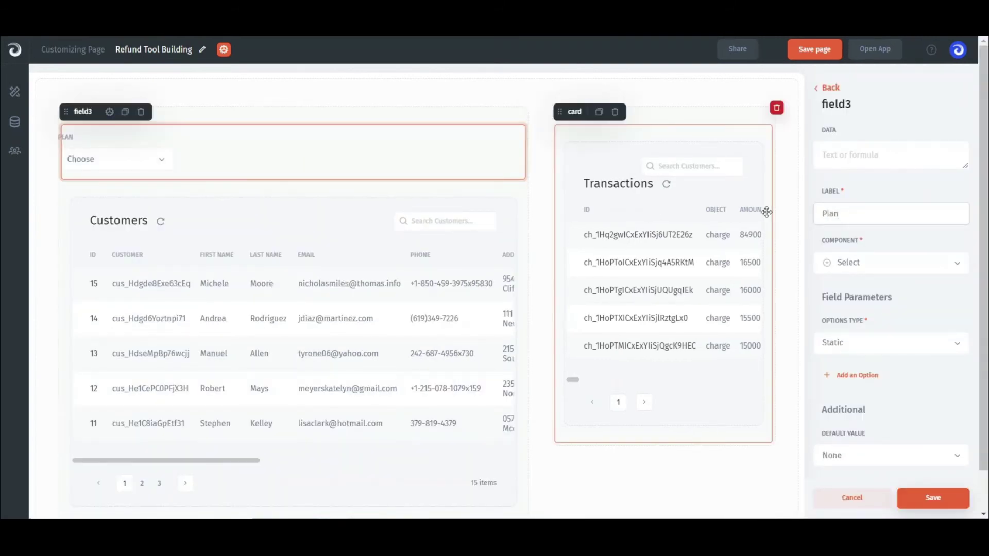
left_click(847, 375)
type("Al")
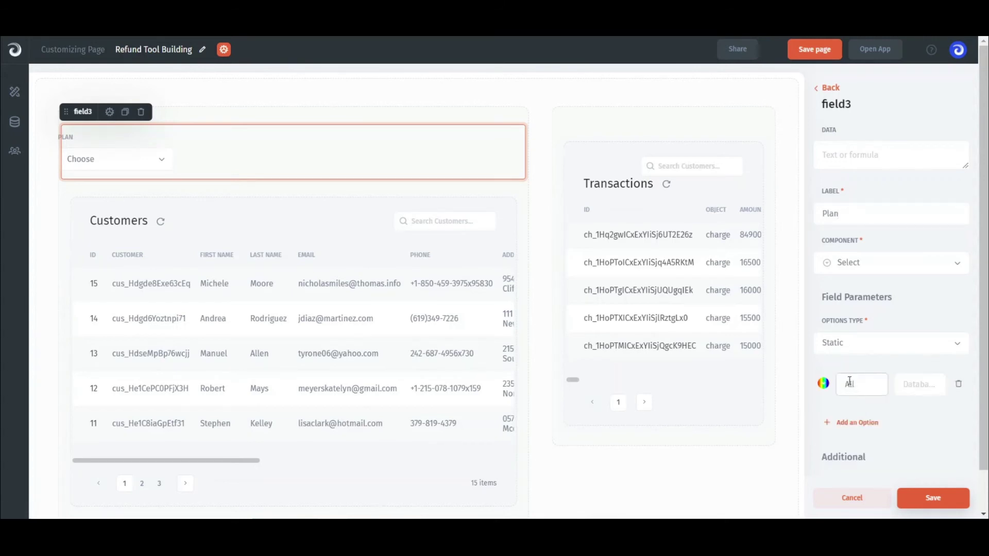
left_click(846, 422)
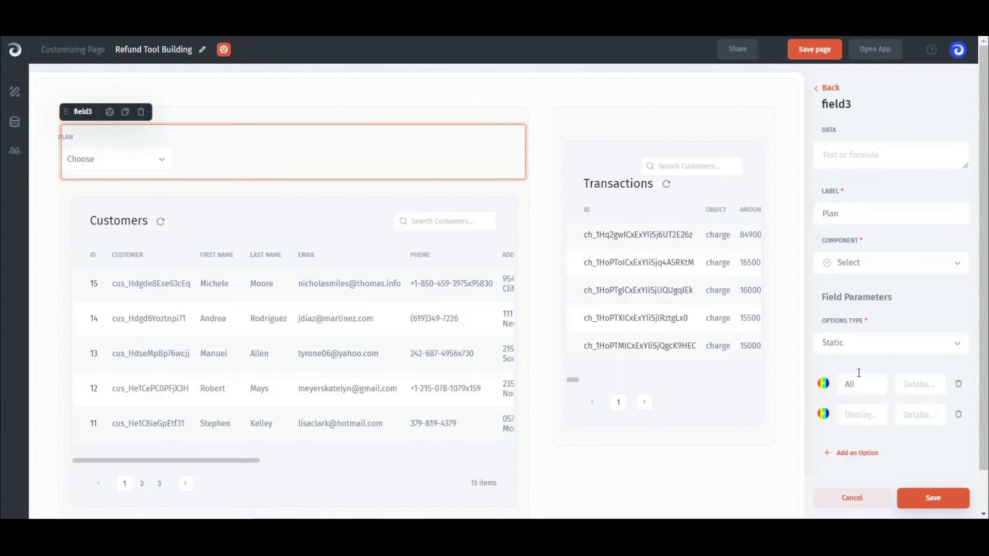
scroll(850, 387, "down", 2)
left_click(862, 285)
type("Enterprise")
left_click(913, 288)
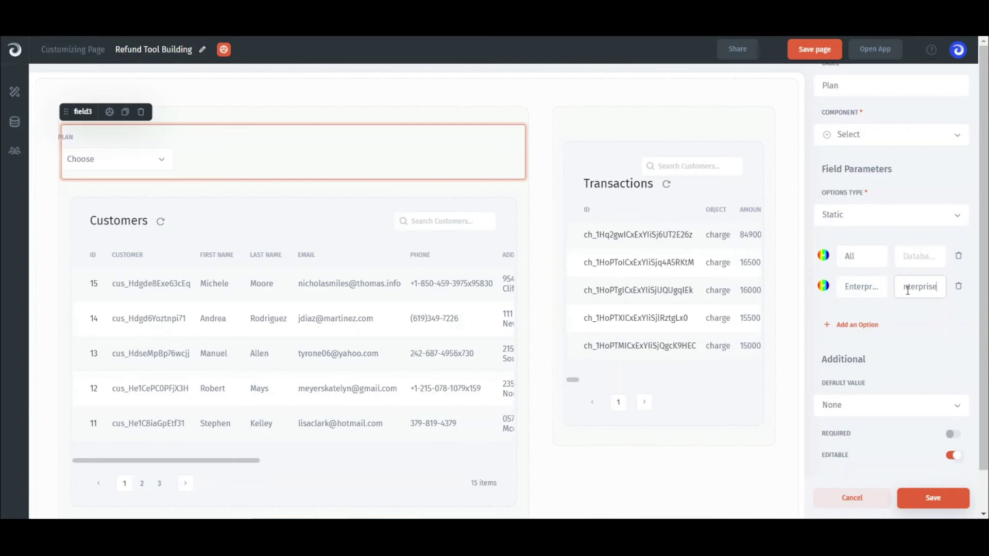
left_click(856, 325)
type("Pro")
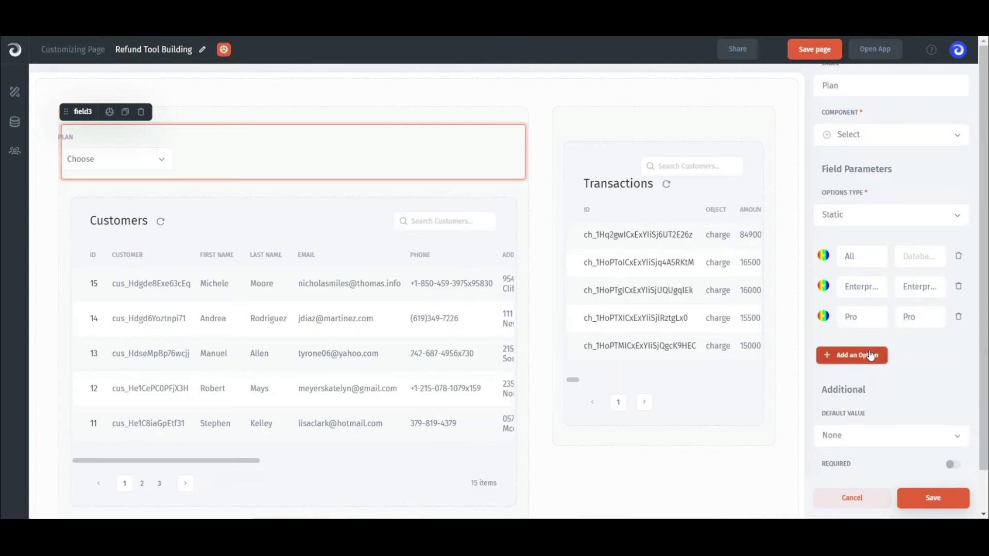
left_click(856, 355)
type("Free")
left_click(906, 349)
left_click(928, 498)
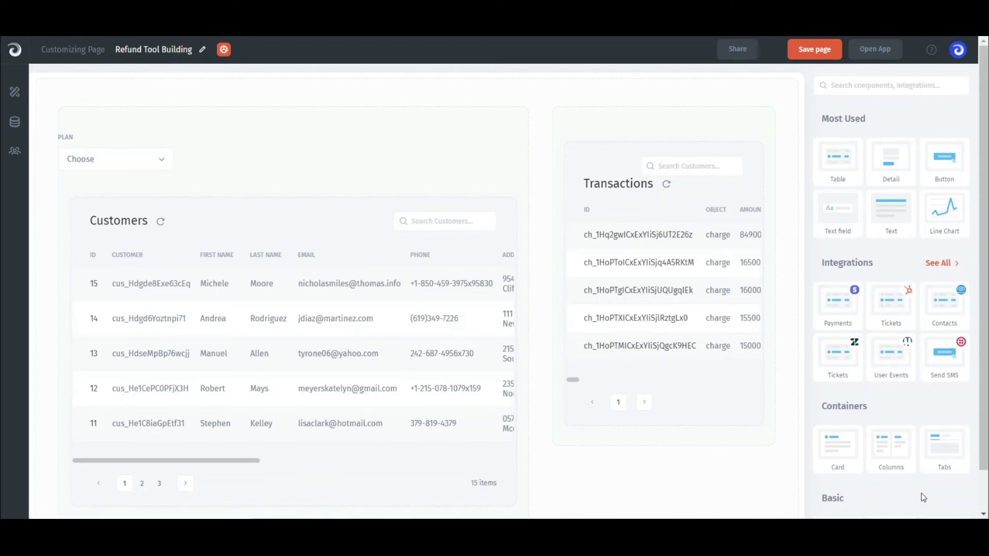
Add a 'plan equals' filter to the Customers table's data source.
left_click(158, 229)
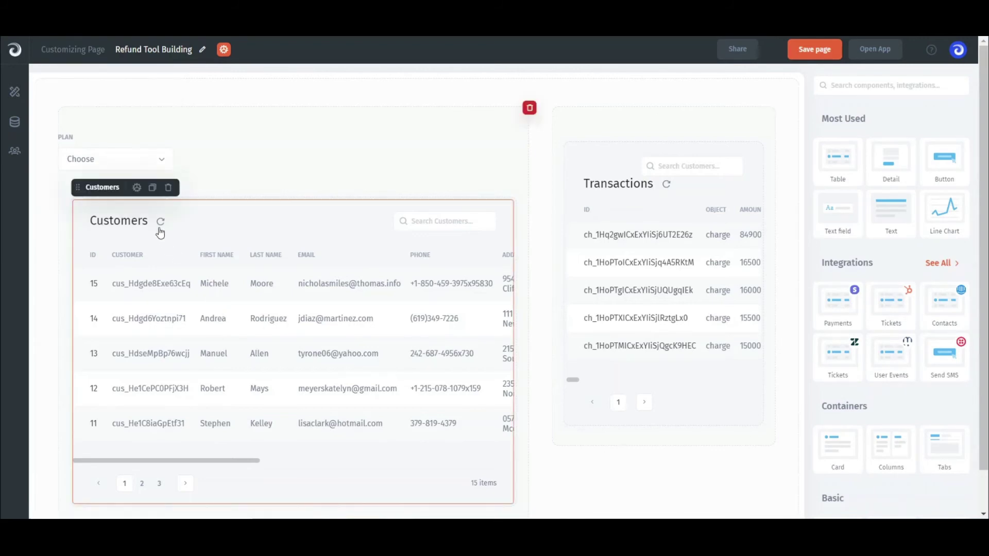
left_click(137, 188)
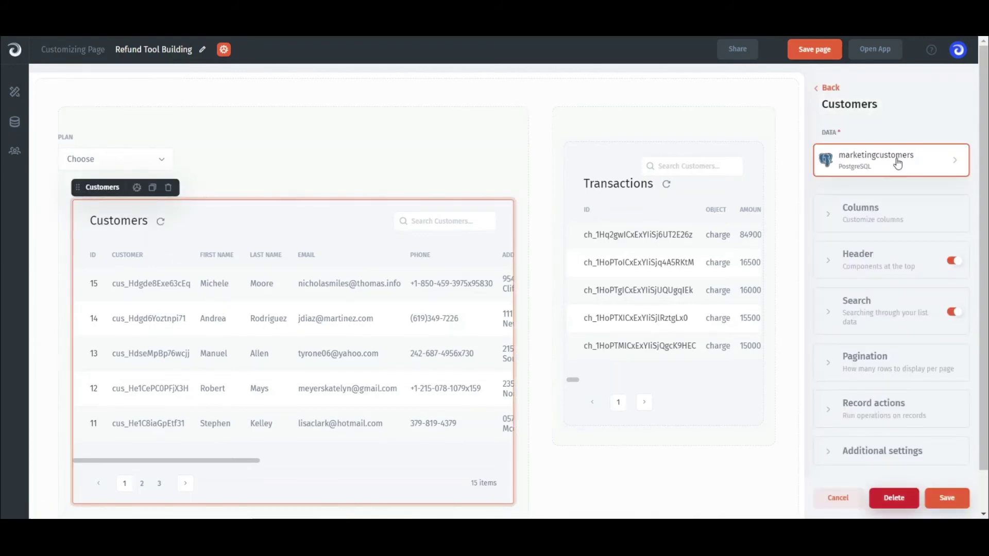
left_click(897, 163)
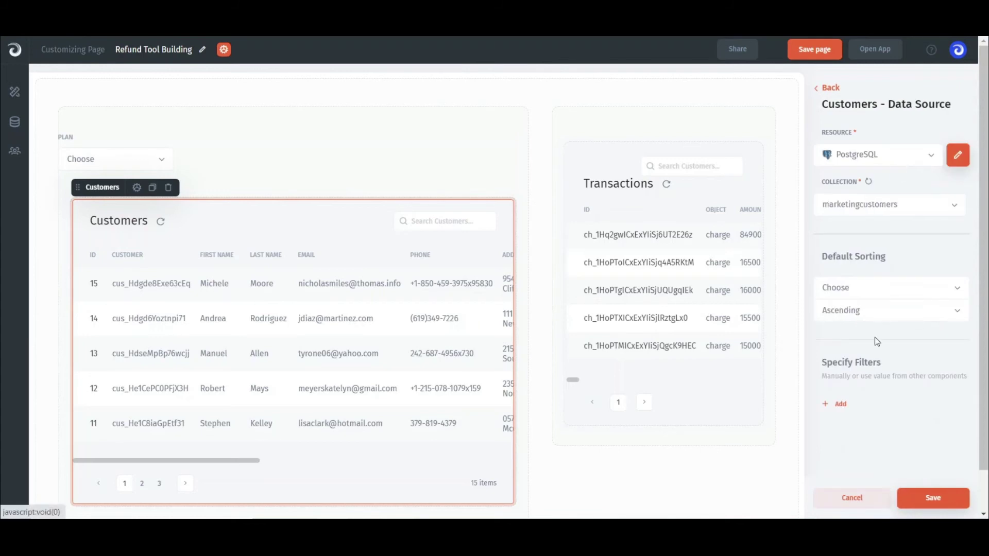
left_click(837, 403)
scroll(847, 375, "down", 2)
left_click(742, 221)
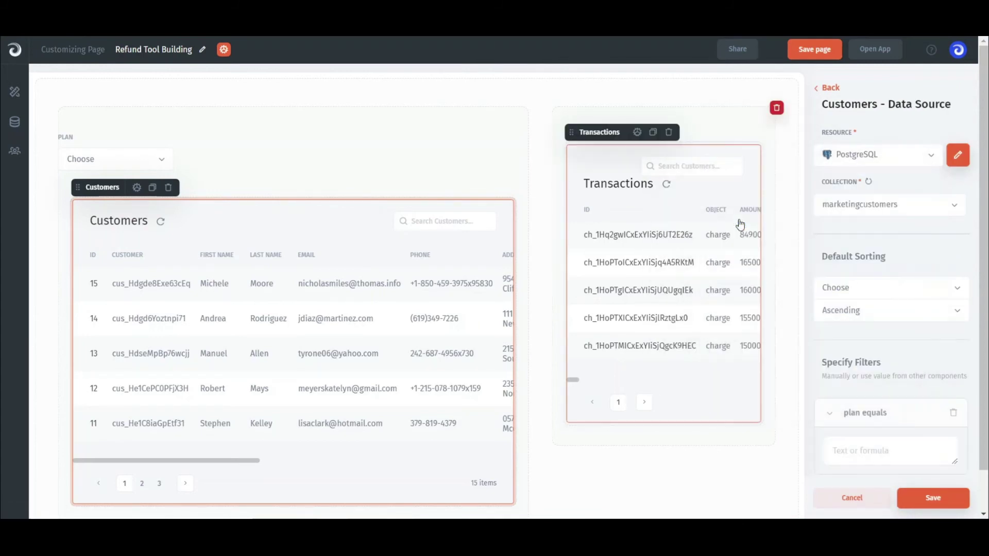
Set the plan filter value to elements.Plan.value, save, and place a button below Transactions.
left_click(856, 454)
left_click(798, 307)
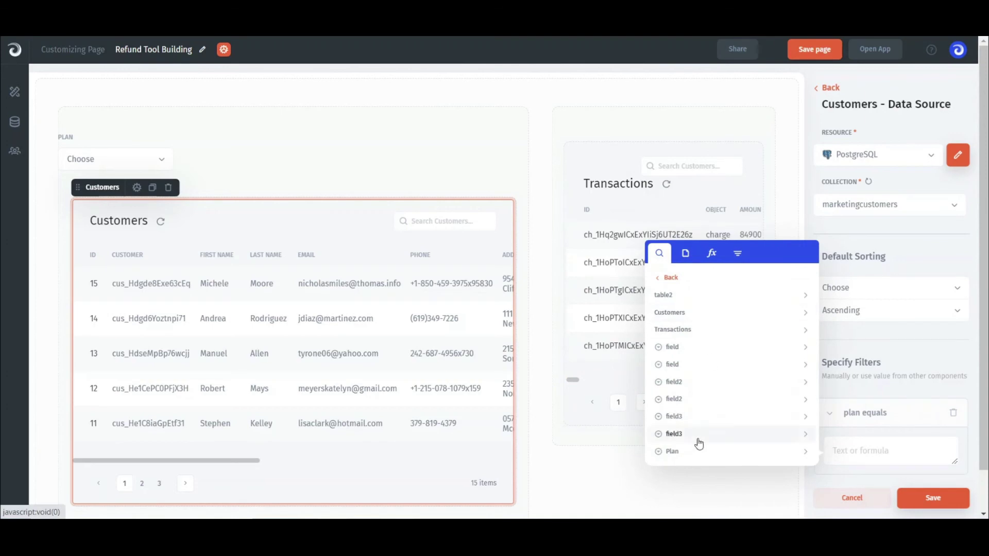
left_click(698, 442)
left_click(700, 471)
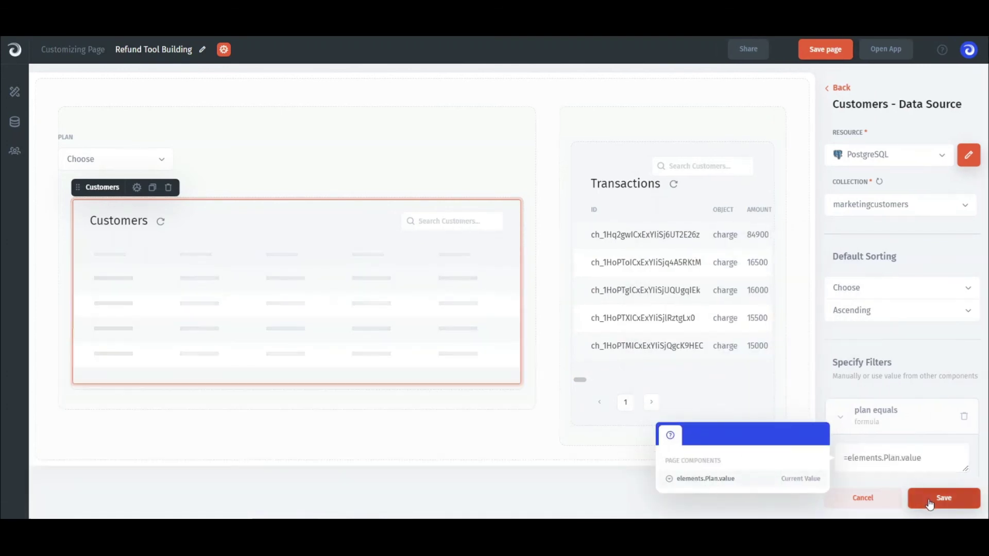
left_click(933, 499)
left_click(945, 502)
left_click_drag(923, 170, 623, 429)
Label the button 'Make a refund' and make it run the (Demo) Stripe Refund operation.
left_click(856, 155)
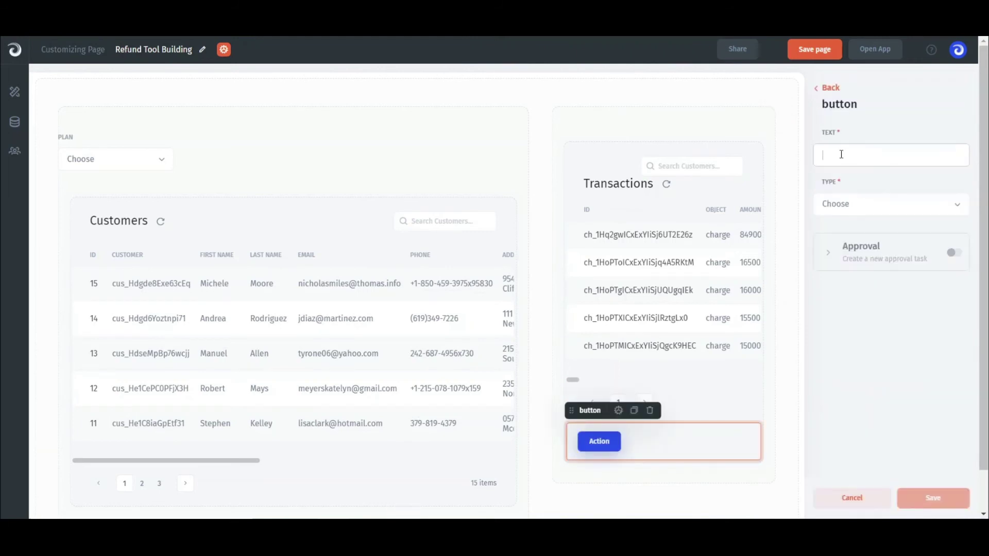
type("Make a refund")
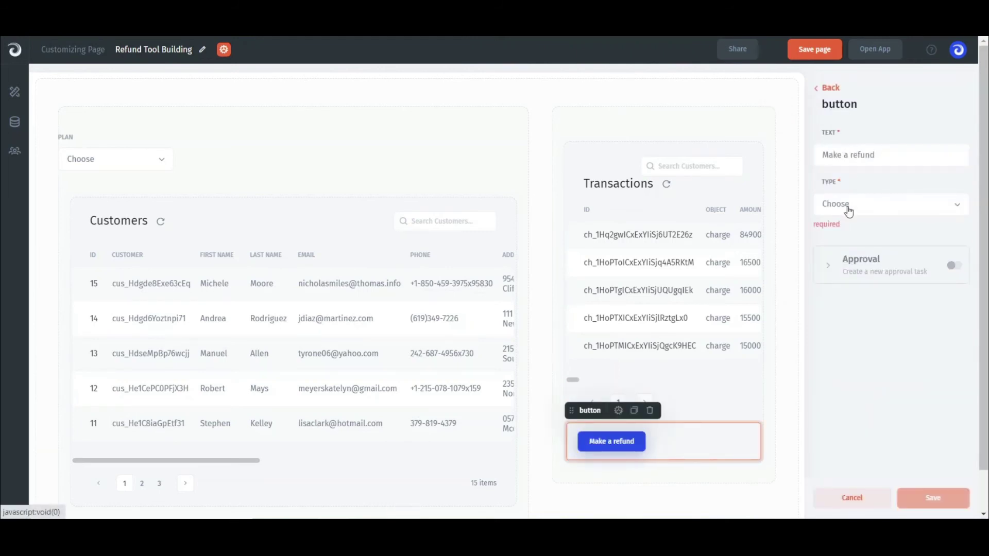
left_click(850, 208)
left_click(848, 249)
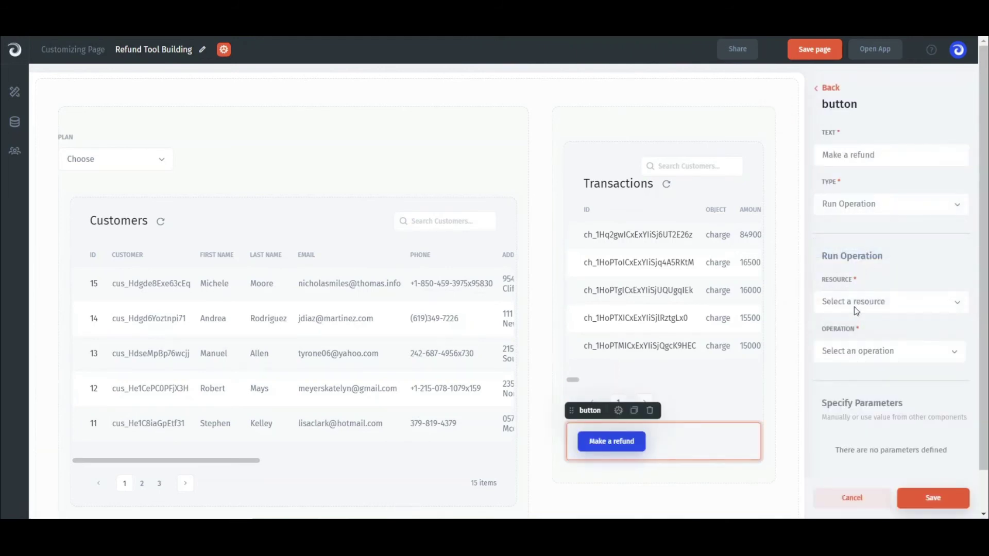
left_click(854, 303)
left_click(849, 229)
left_click(869, 352)
scroll(865, 387, "down", 5)
left_click(861, 450)
scroll(860, 444, "down", 1)
Set charge to the clicked Transactions row's id, require approval, and save.
left_click(862, 366)
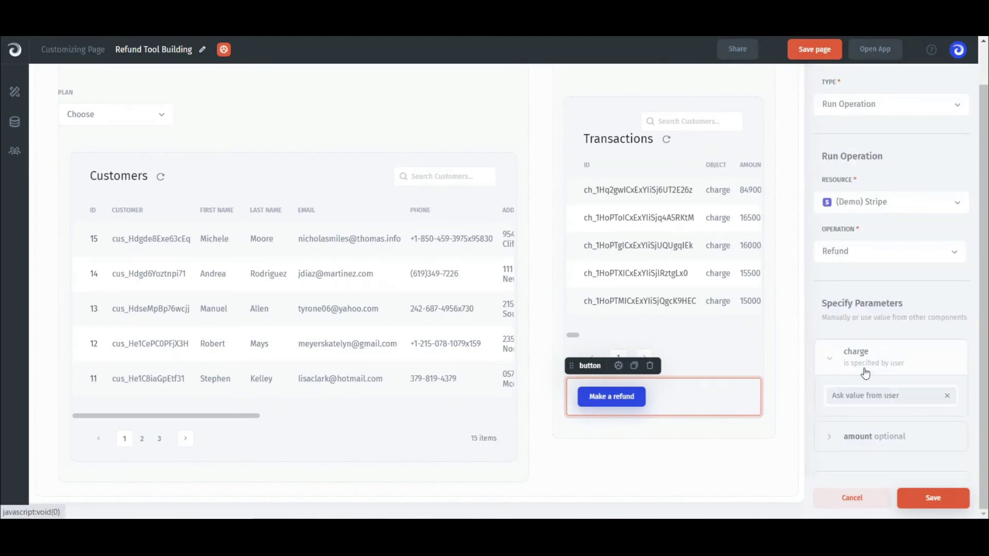
left_click(871, 393)
left_click(696, 280)
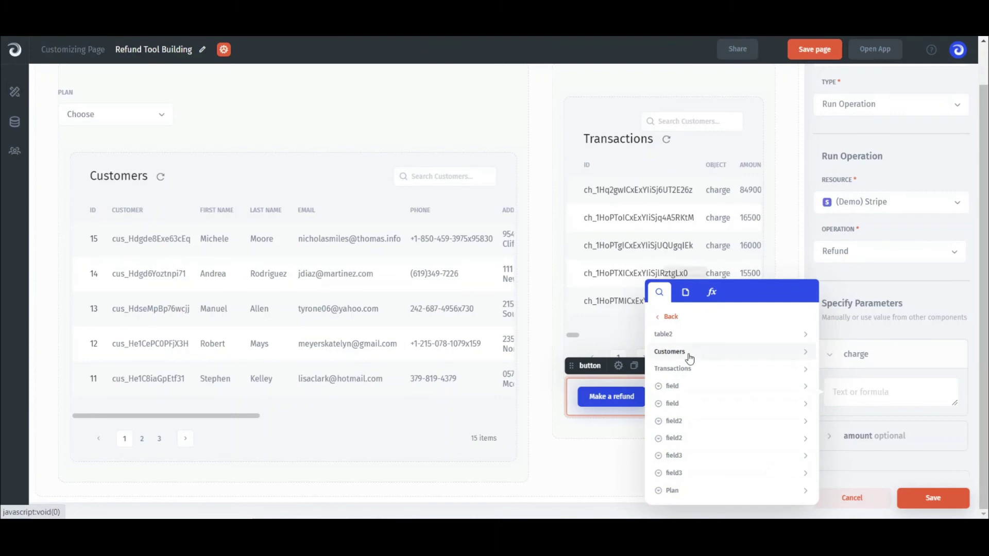
left_click(681, 352)
left_click(685, 414)
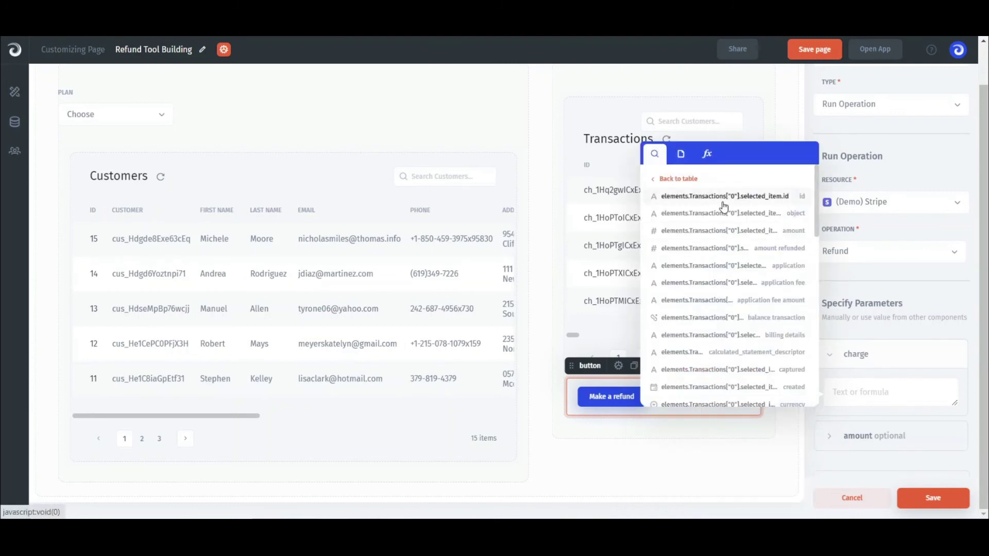
left_click(753, 197)
scroll(905, 474, "down", 1)
left_click(956, 455)
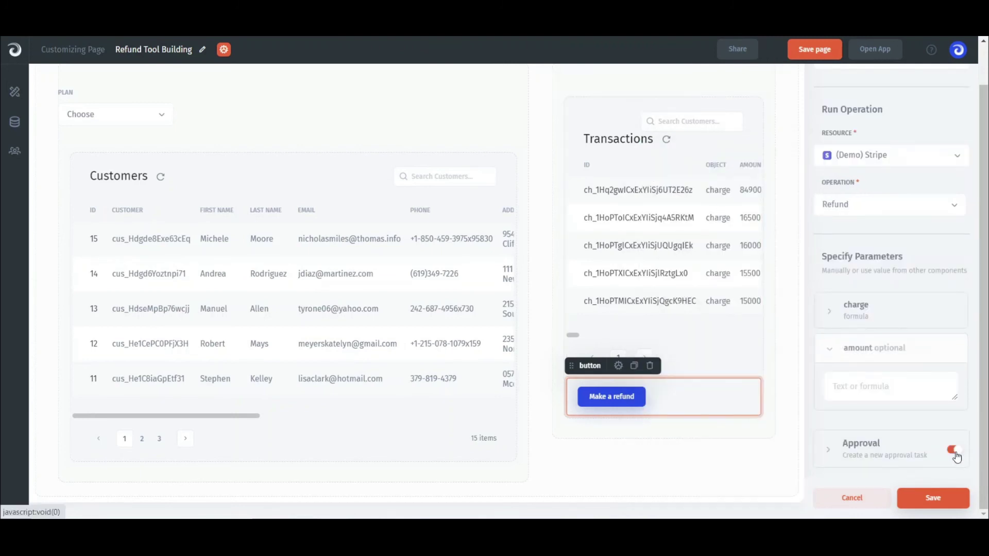
left_click(933, 498)
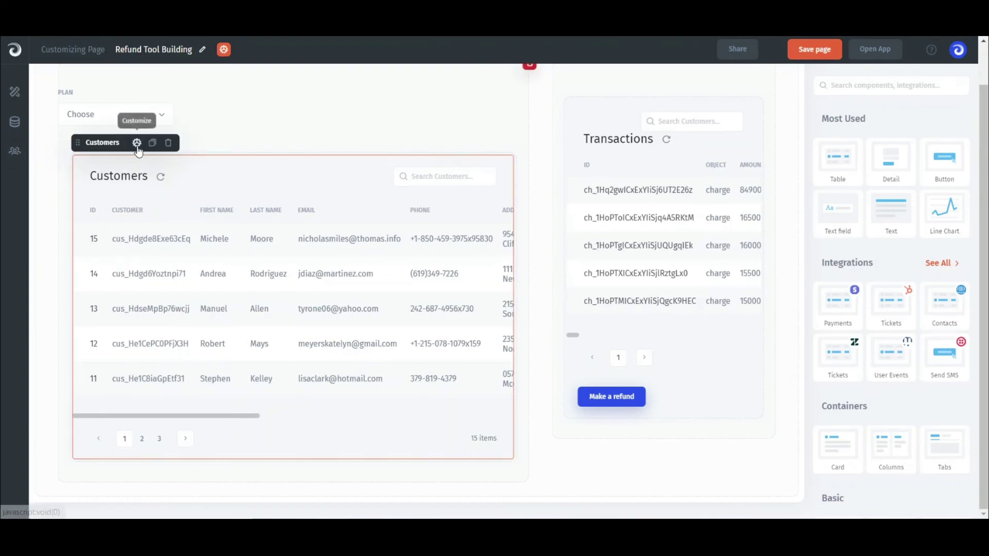
Hide all Customers columns except first name, last name, profile image and plan, with profile image moved first.
left_click(136, 144)
left_click(857, 214)
scroll(856, 214, "down", 2)
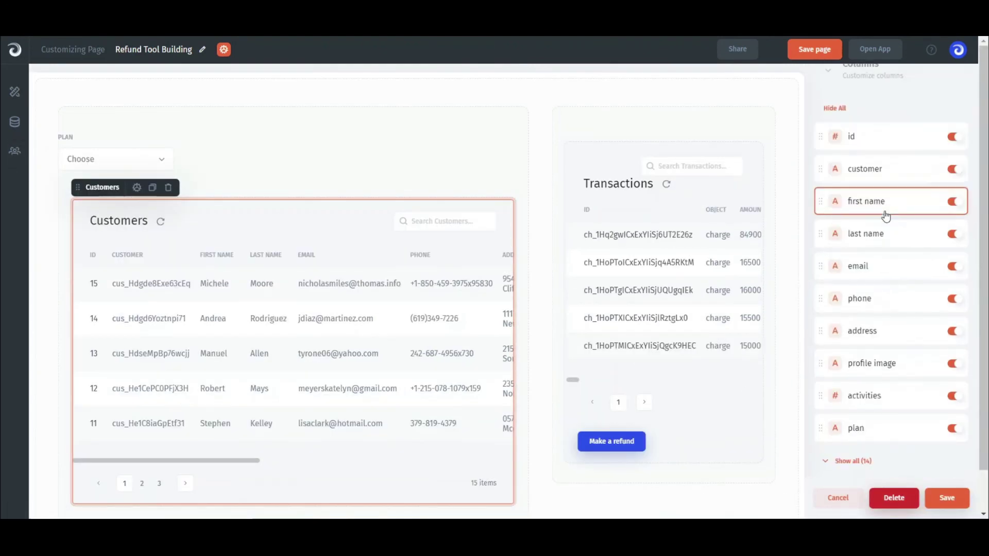
left_click(822, 110)
left_click(953, 201)
left_click(953, 234)
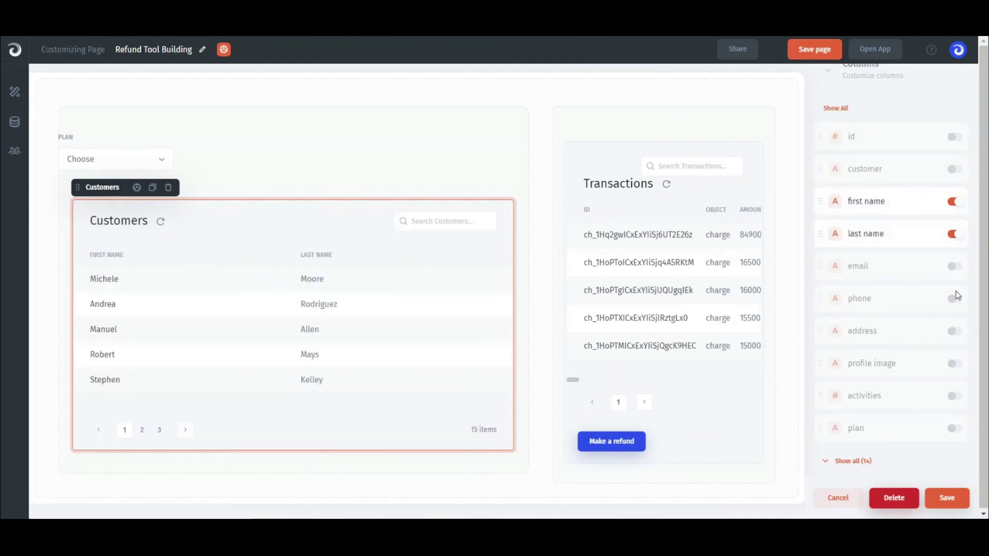
left_click(953, 364)
left_click(952, 429)
left_click_drag(820, 363, 810, 196)
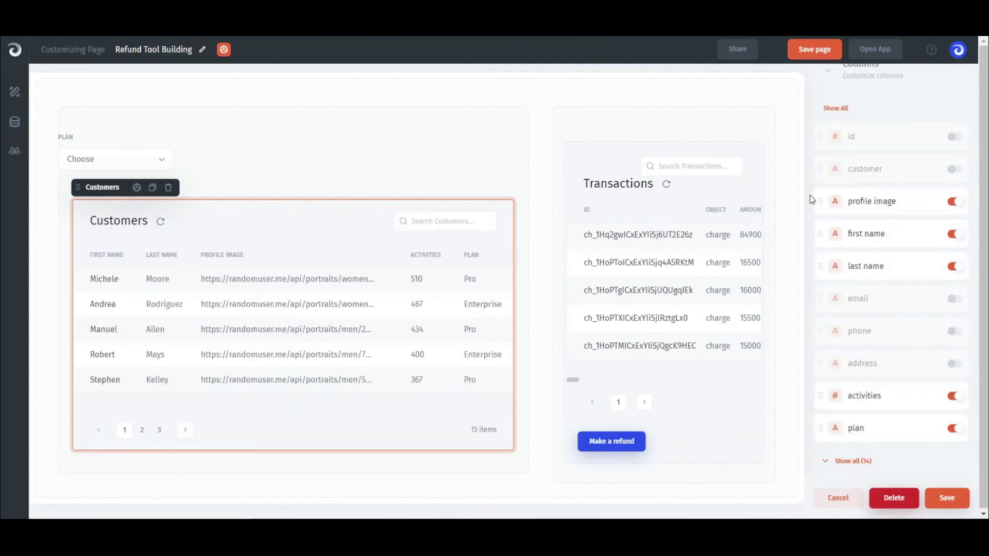
Display the profile image column as Image and the plan column as Select badges.
left_click(839, 203)
left_click(850, 204)
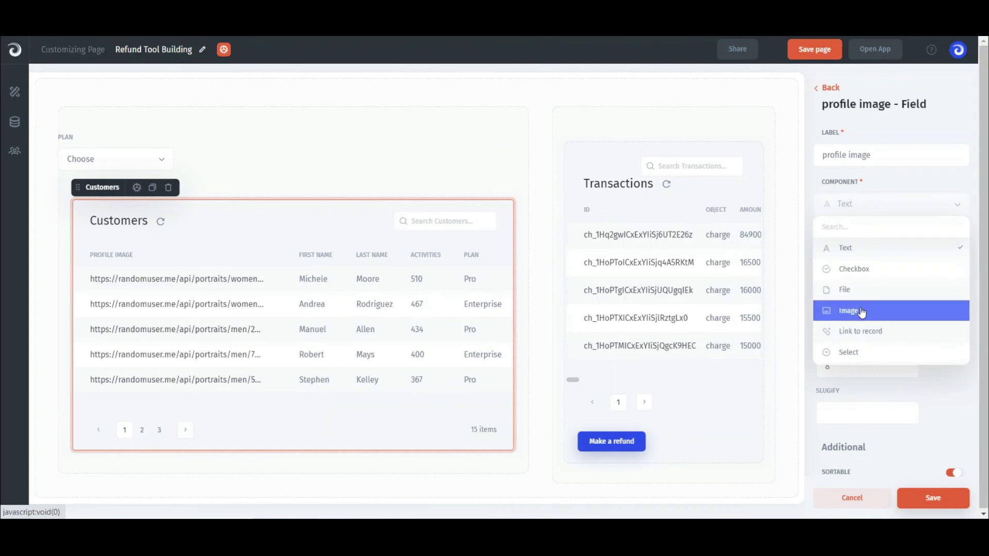
left_click(846, 309)
left_click(926, 497)
scroll(836, 341, "down", 2)
scroll(846, 387, "down", 2)
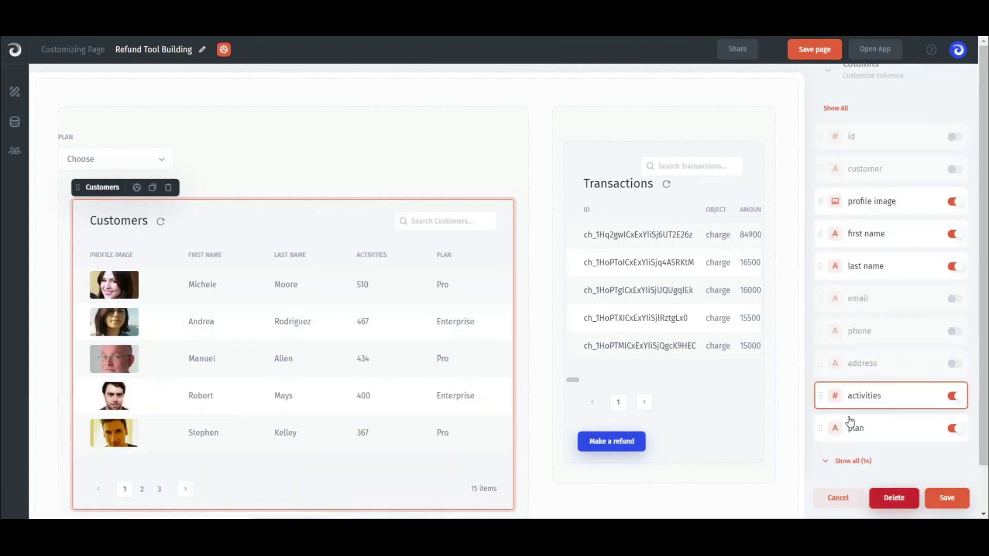
left_click(850, 425)
left_click(872, 200)
left_click(867, 291)
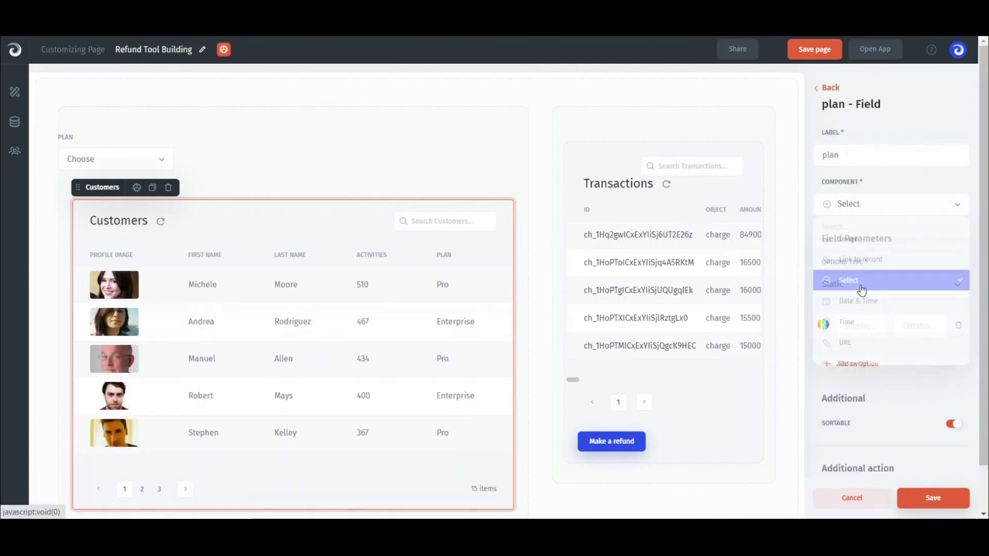
left_click(924, 496)
scroll(888, 386, "down", 5)
Add a 'Full name' Text column with data =CONCAT(item.first_name, " ", item.last_name) and save the table.
left_click(850, 332)
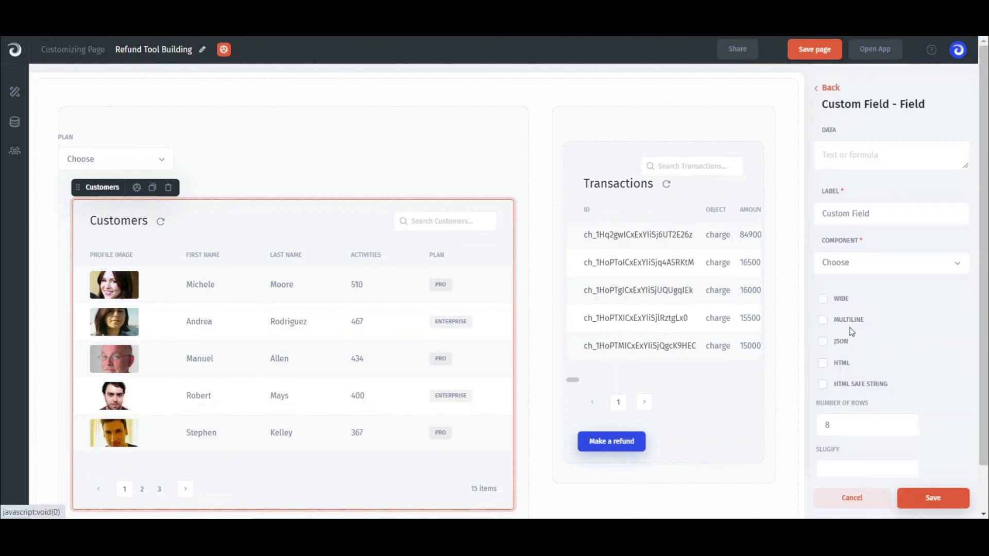
left_click_drag(872, 213, 808, 214)
type("Full name")
left_click(889, 262)
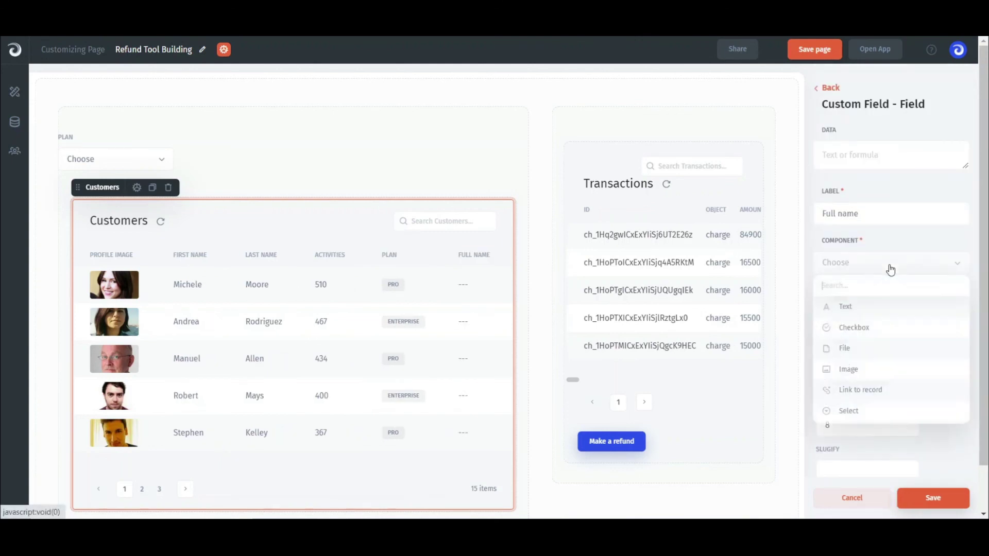
left_click(868, 299)
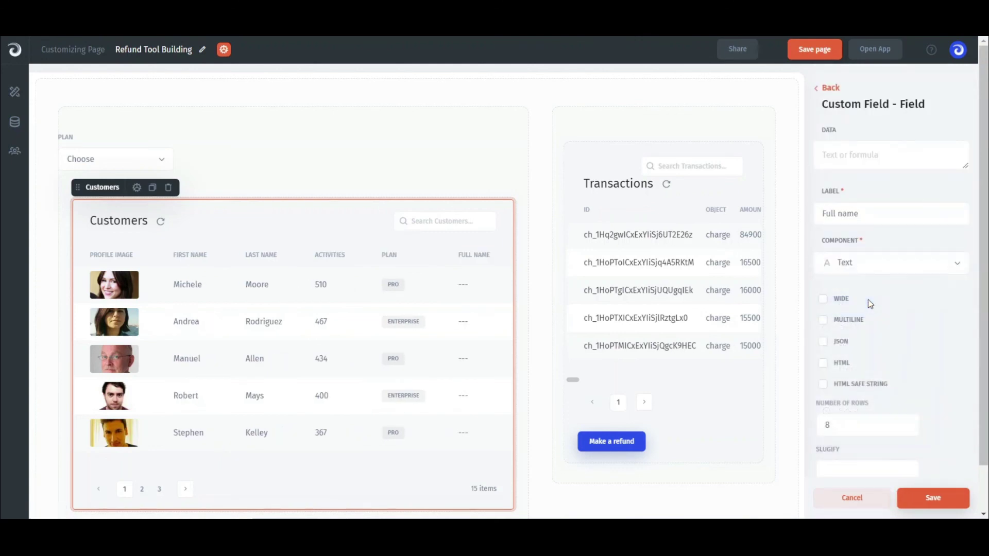
left_click(843, 156)
type("=CONCAT(item.first_name, \" \", item.last_name)")
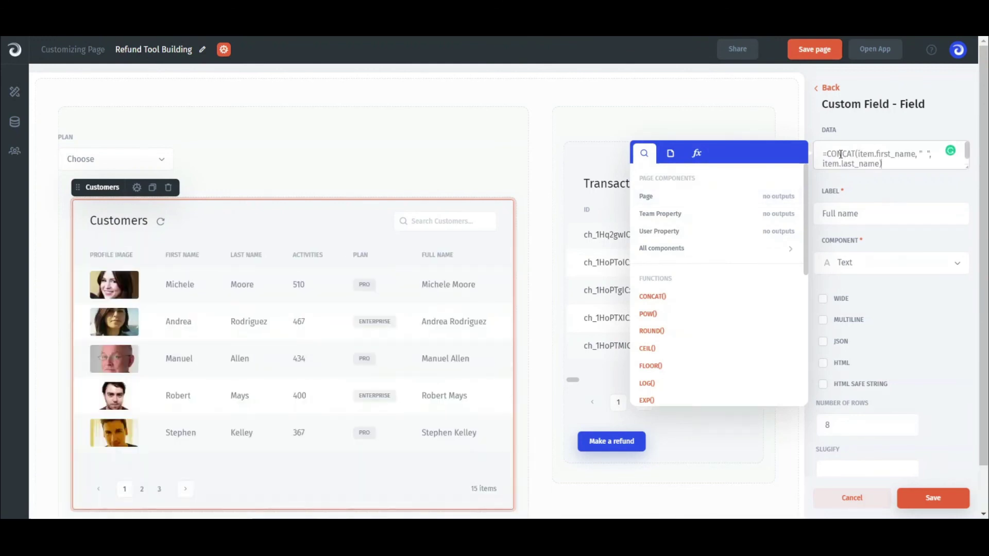
left_click(918, 501)
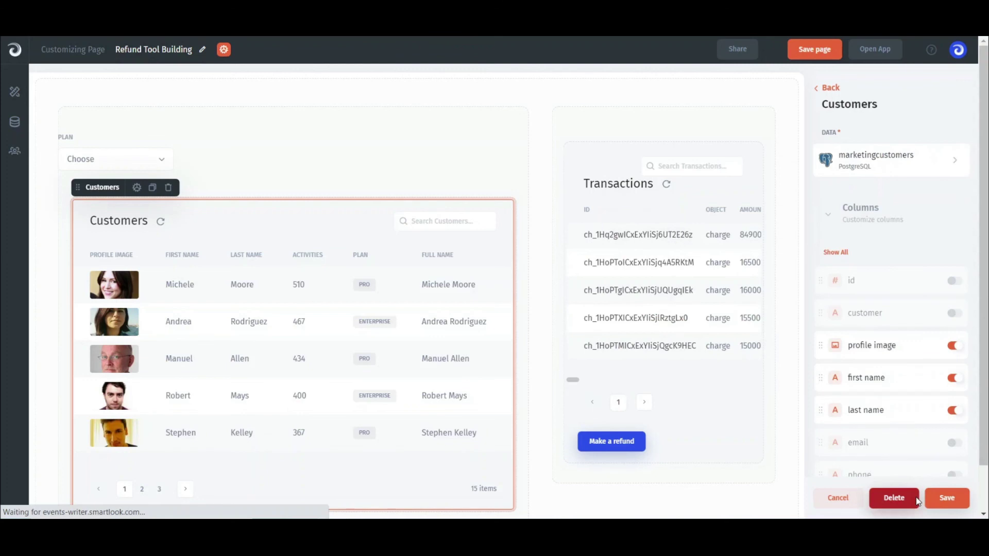
left_click(941, 501)
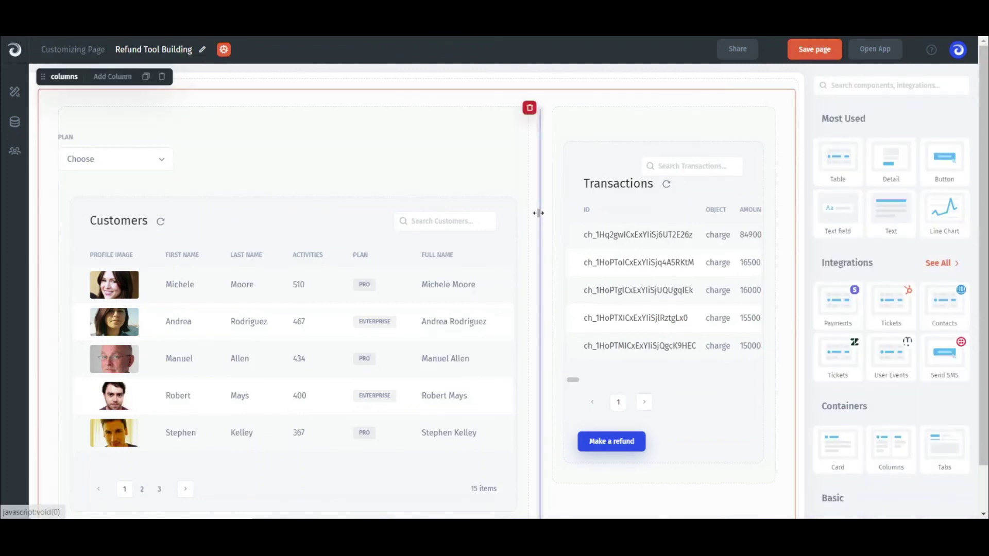
Widen the Transactions panel and limit its table to amount, amount refunded, captured, refunded and status columns.
left_click_drag(539, 214, 450, 209)
left_click(618, 232)
left_click(850, 207)
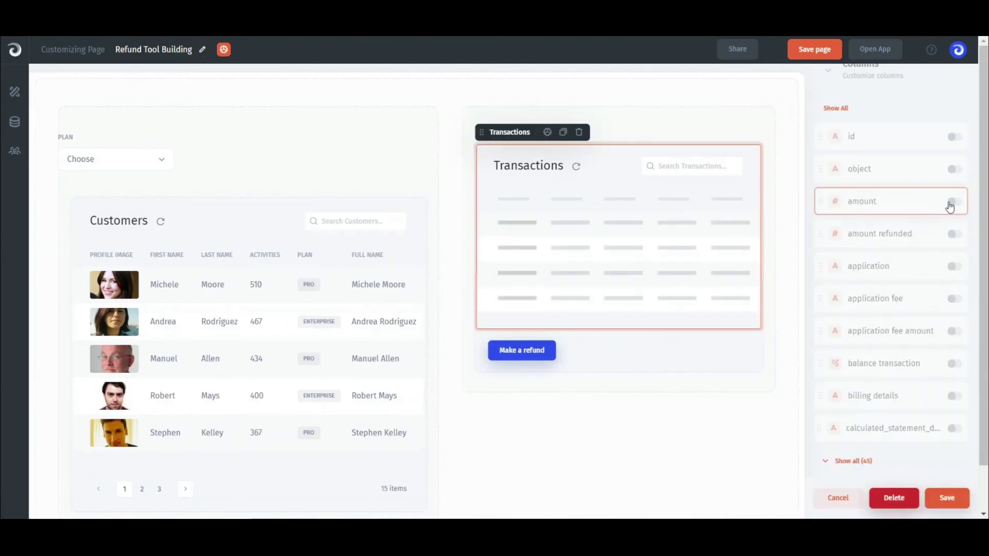
left_click(908, 239)
scroll(889, 326, "down", 2)
left_click(892, 334)
left_click(894, 338)
scroll(935, 294, "down", 5)
left_click(911, 302)
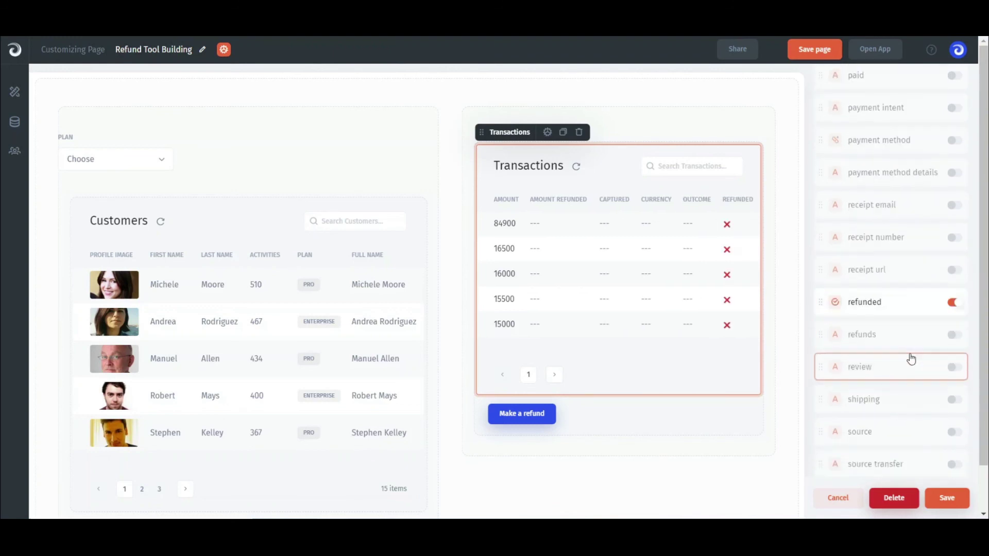
scroll(911, 360, "down", 3)
left_click(911, 343)
left_click(944, 500)
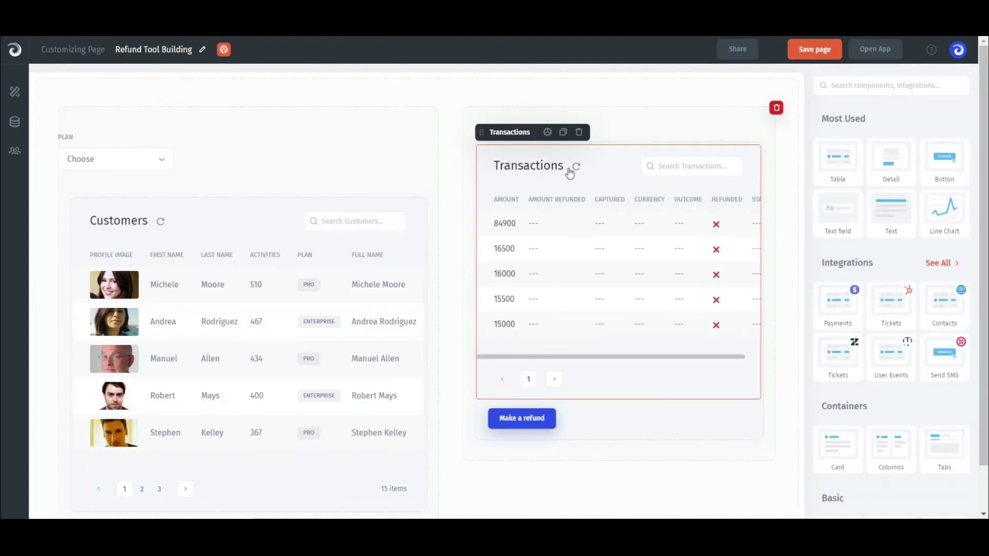